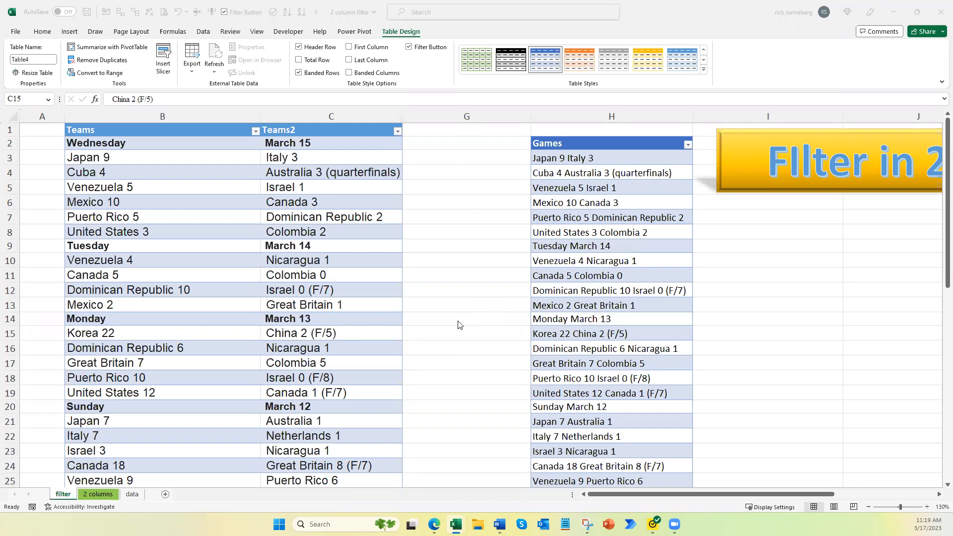
Step: Filter the Teams column to show only entries matching the search "cuba"
left_click(175, 236)
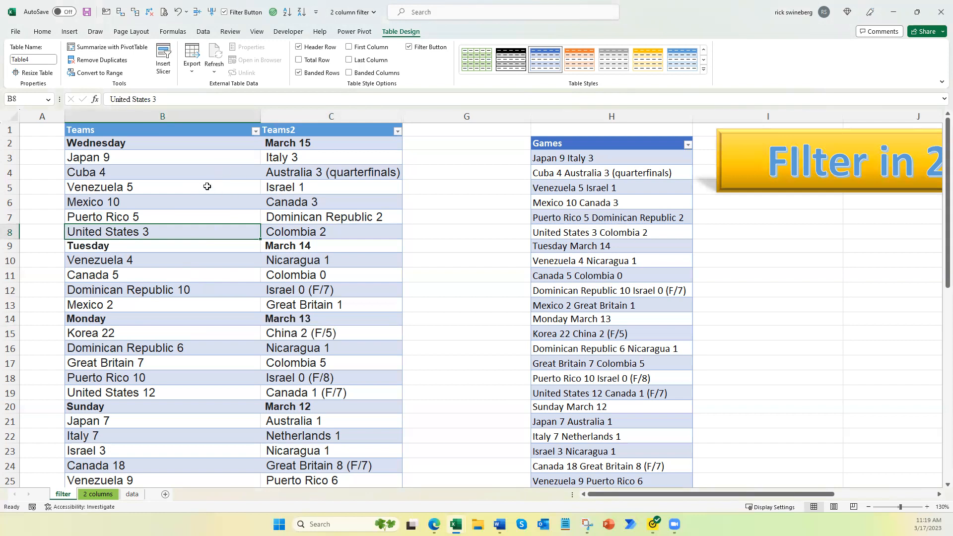
left_click(256, 131)
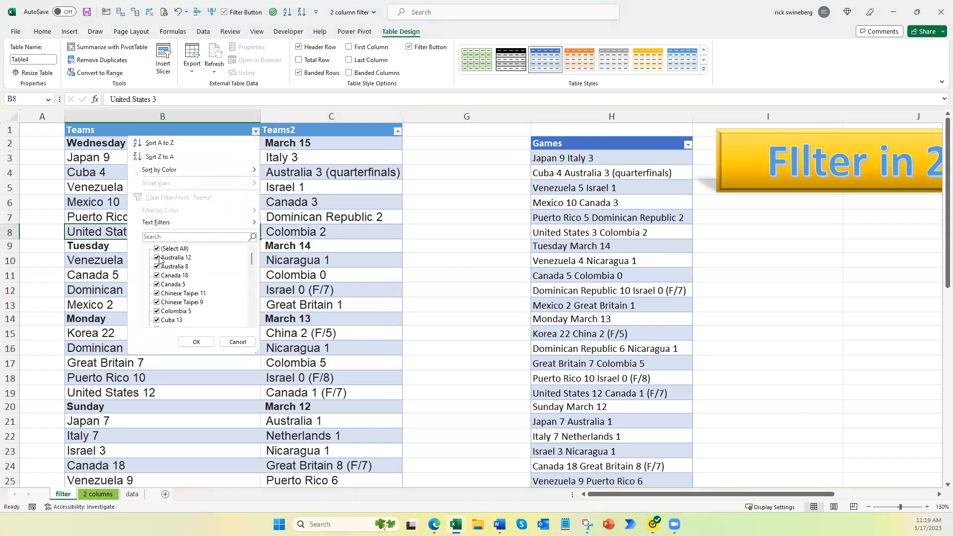
left_click(157, 238)
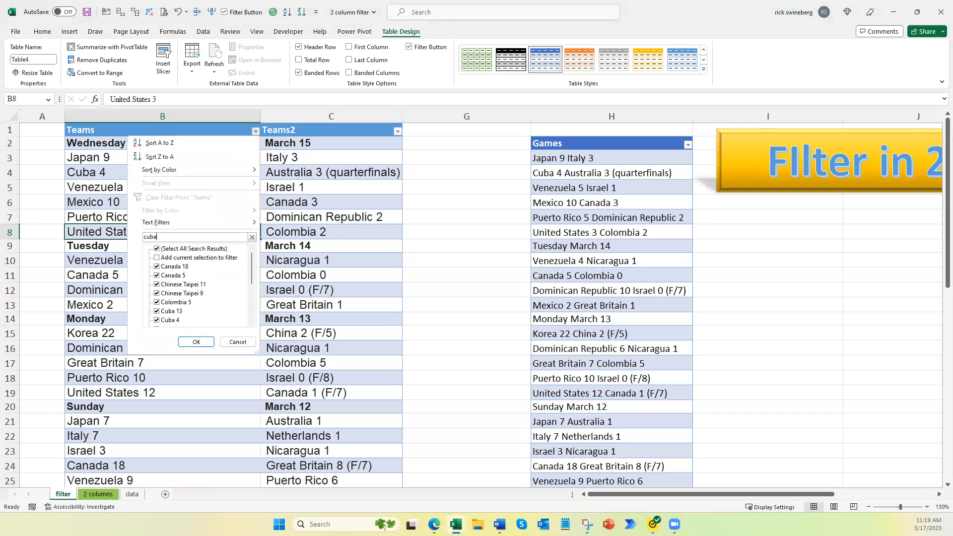
left_click(196, 341)
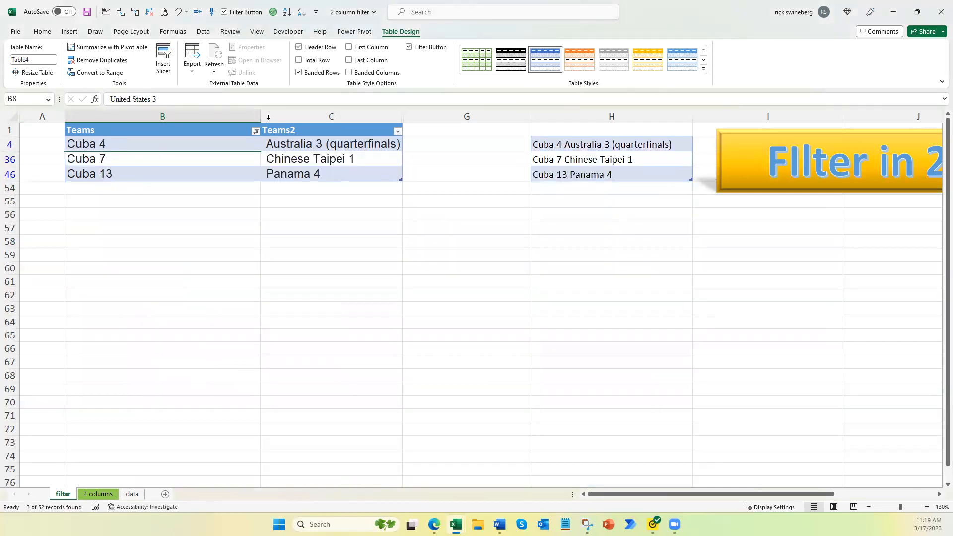
Step: Clear the filter from the Teams column
left_click(256, 131)
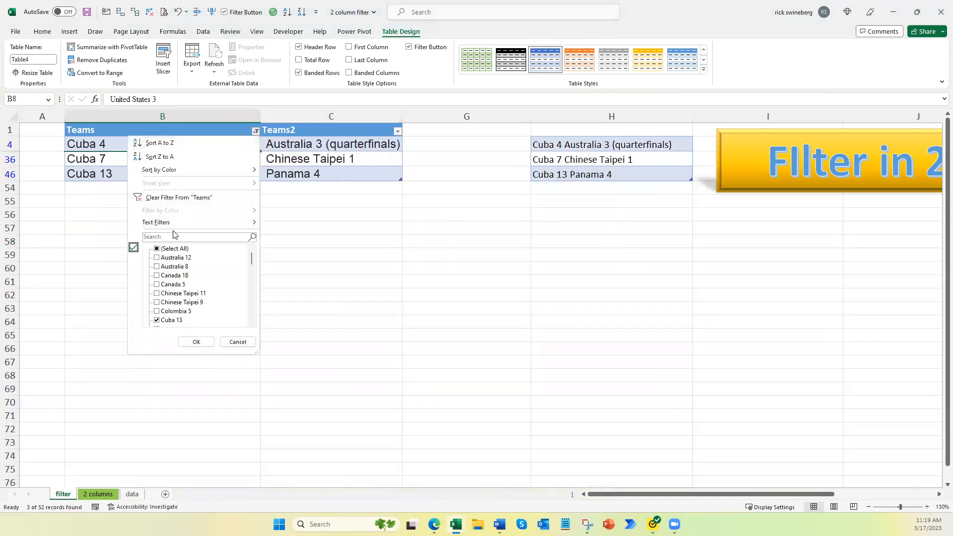
left_click(159, 198)
Step: Fill the Mexico 10 cell in the Teams column with yellow
left_click(121, 203)
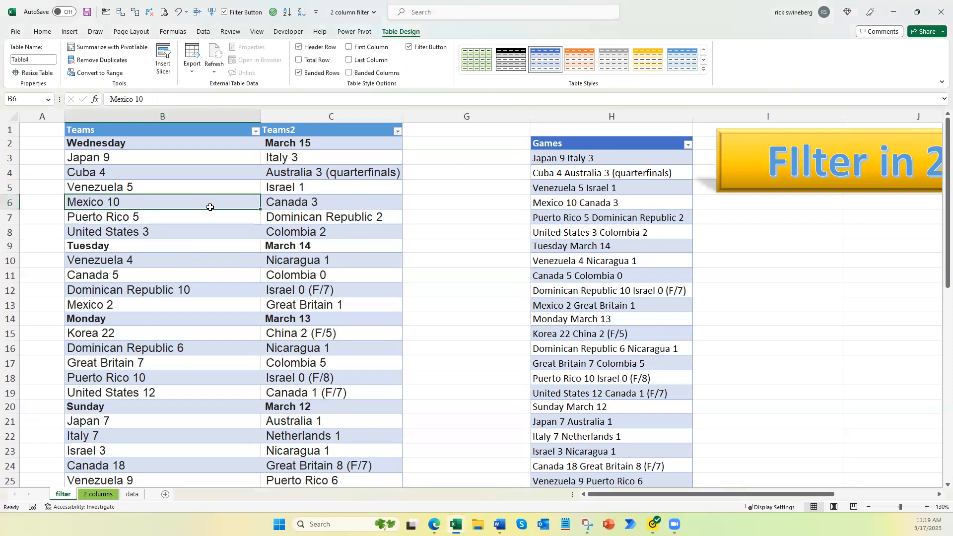
left_click(41, 32)
left_click(207, 67)
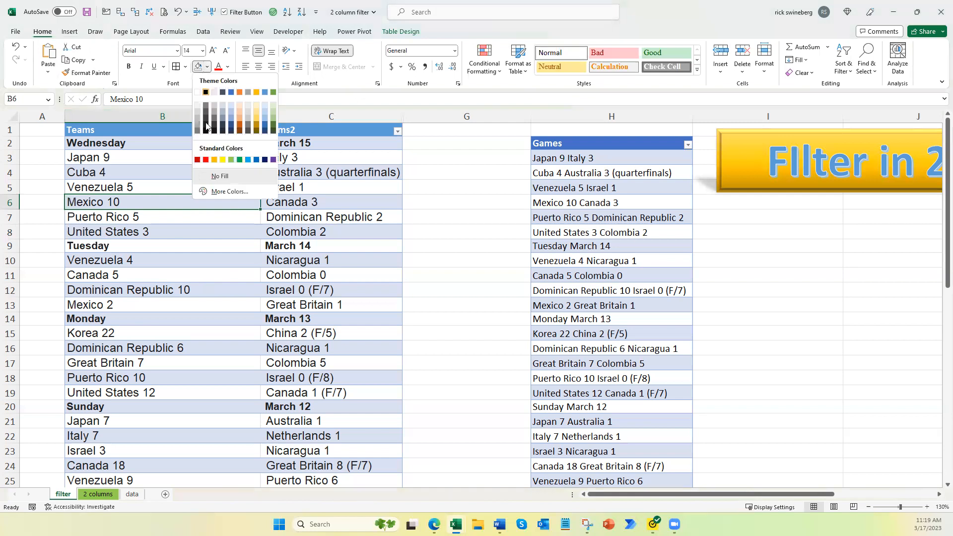
left_click(223, 160)
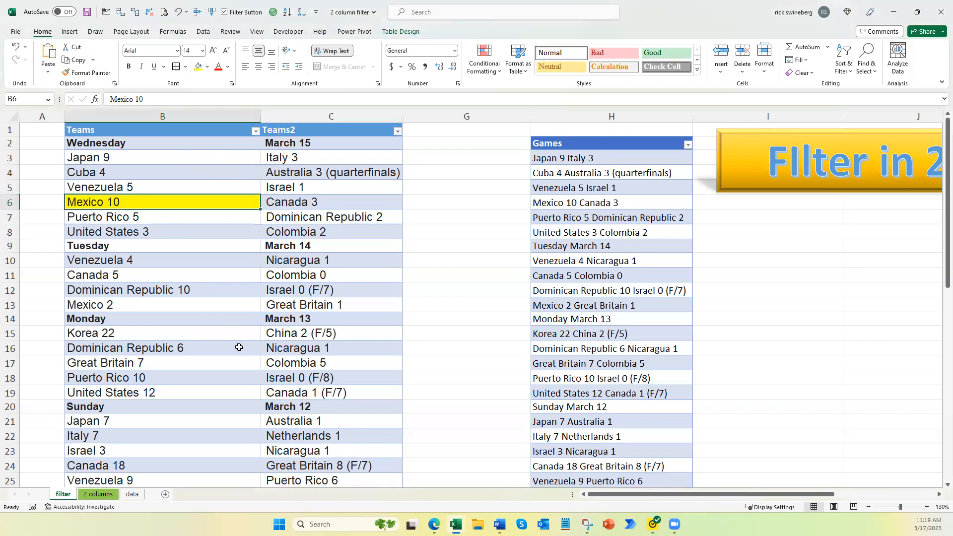
Step: Filter the Teams column by the yellow cell color
left_click(256, 131)
mouse_move(208, 211)
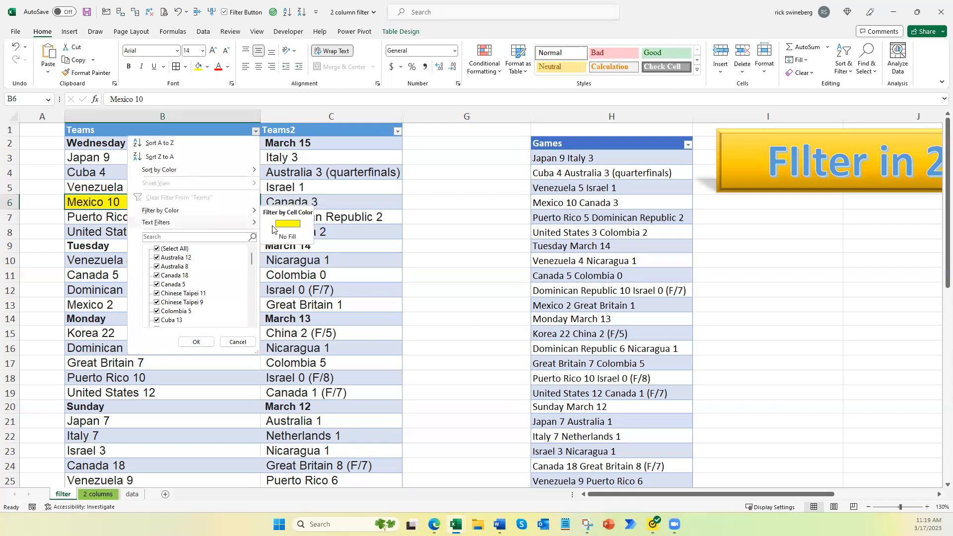
left_click(288, 225)
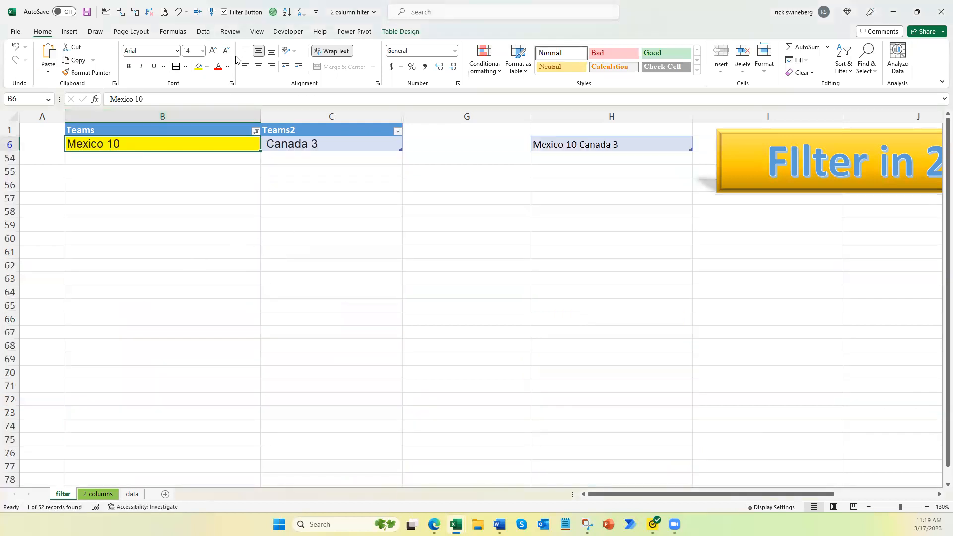
Step: Clear the color filter from the Teams column
left_click(255, 131)
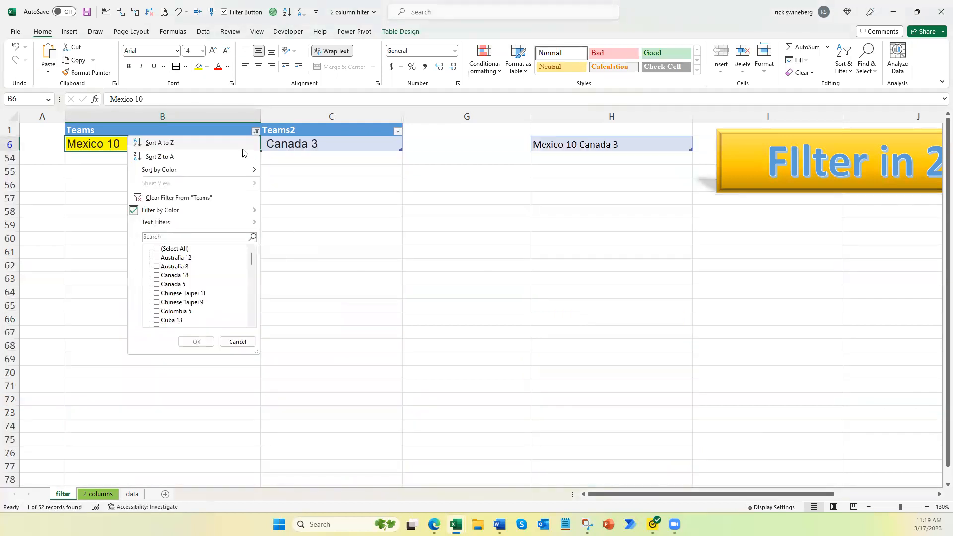
left_click(164, 198)
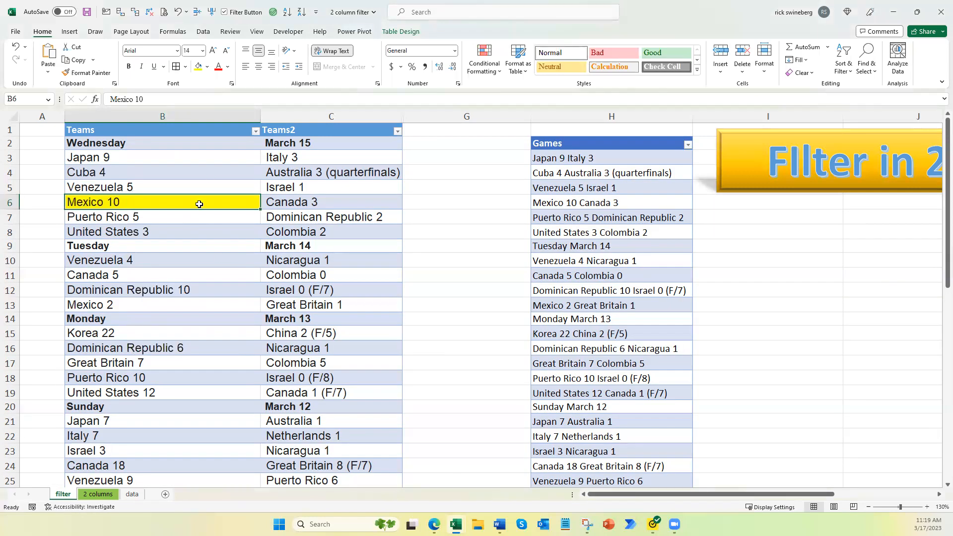
Step: Remove the yellow fill from the Mexico 10 cell, setting it to No Fill
left_click(207, 67)
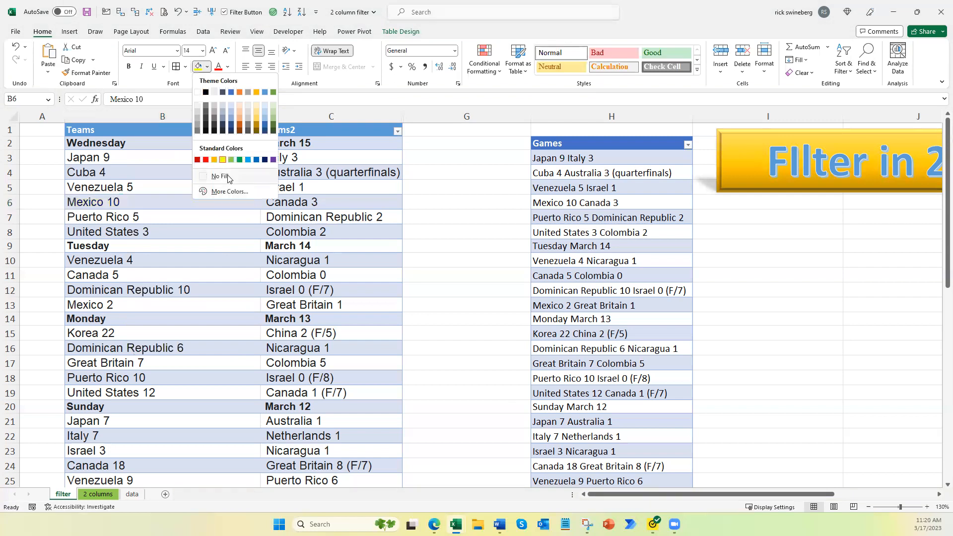
left_click(228, 178)
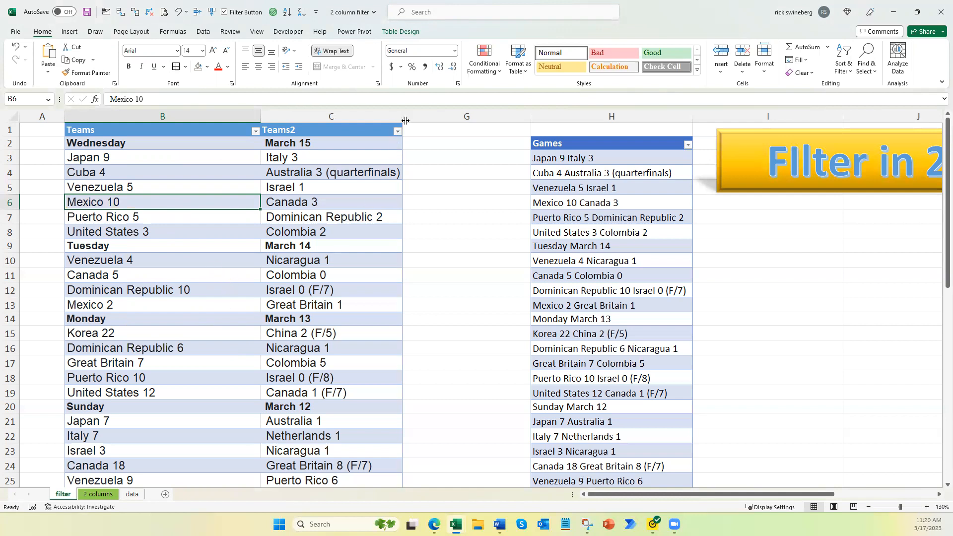
Step: Reveal the hidden column F by widening it slightly
left_click_drag(405, 121, 410, 121)
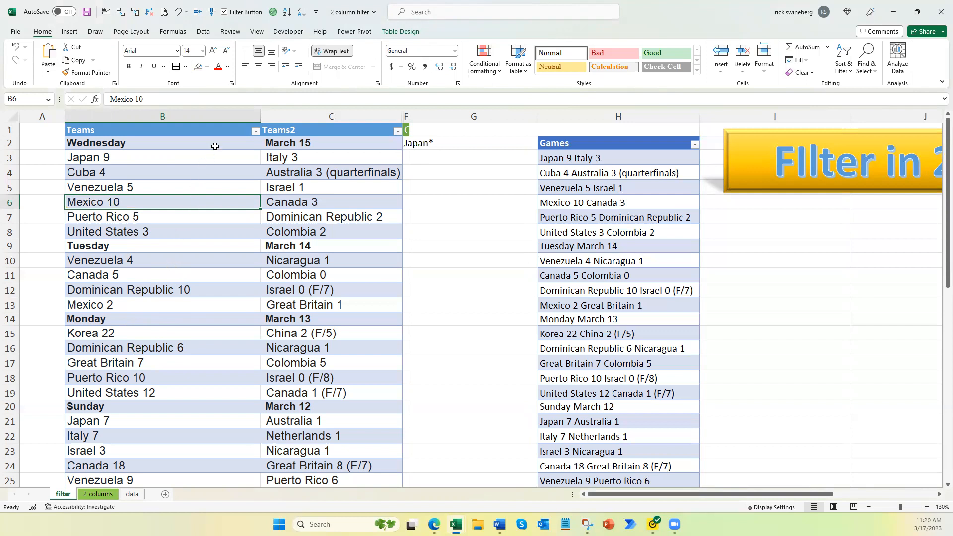
Step: Filter the Teams column using the search text "Japa"
left_click(257, 132)
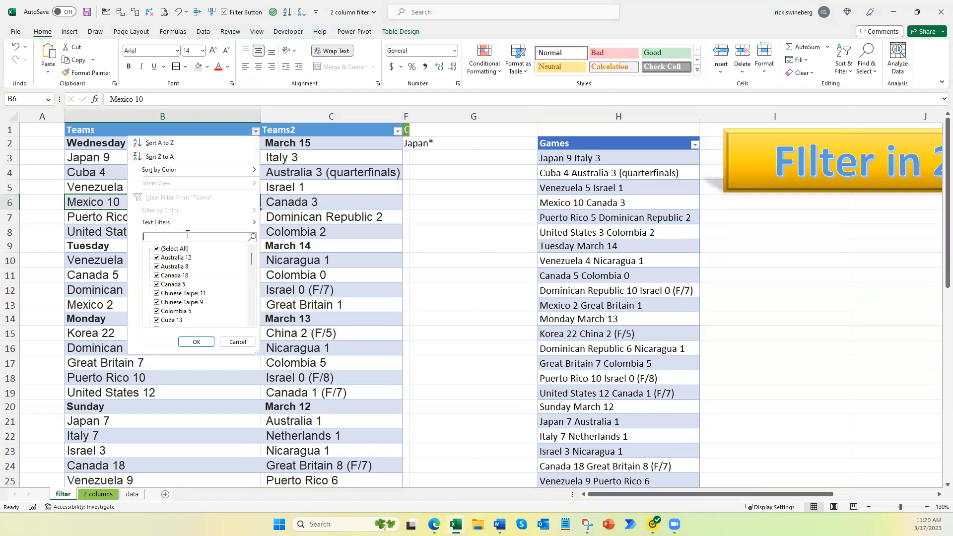
type("Japa")
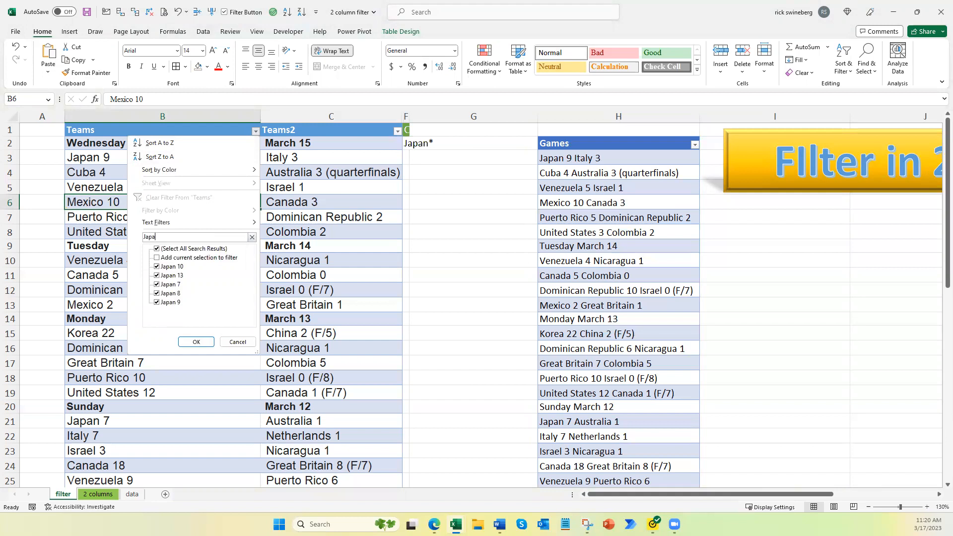
key("Return")
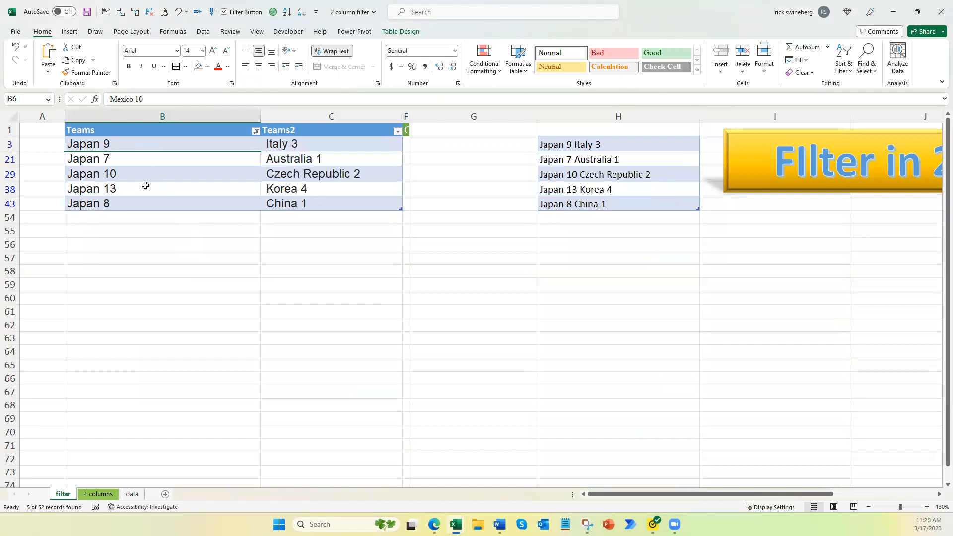
Step: Clear the filter from the Teams column
left_click(255, 131)
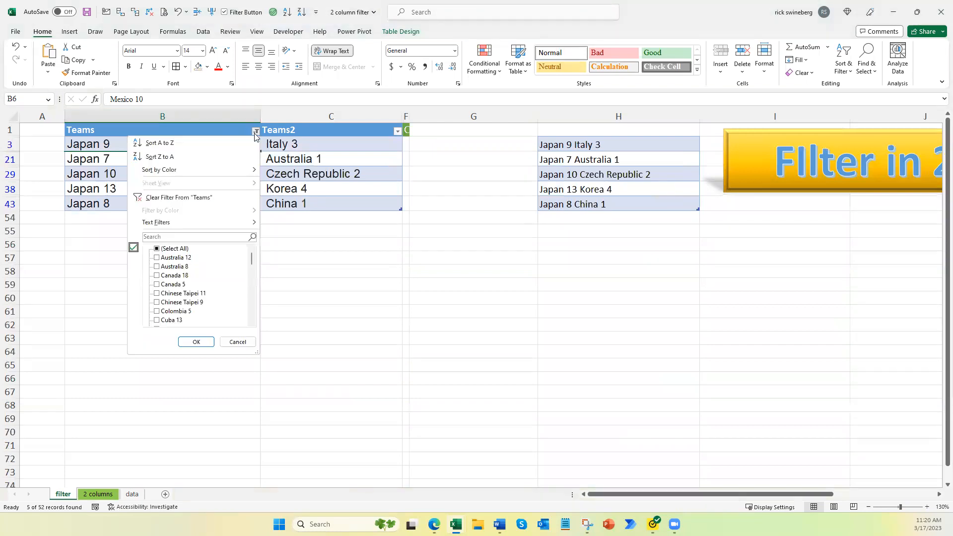
left_click(180, 198)
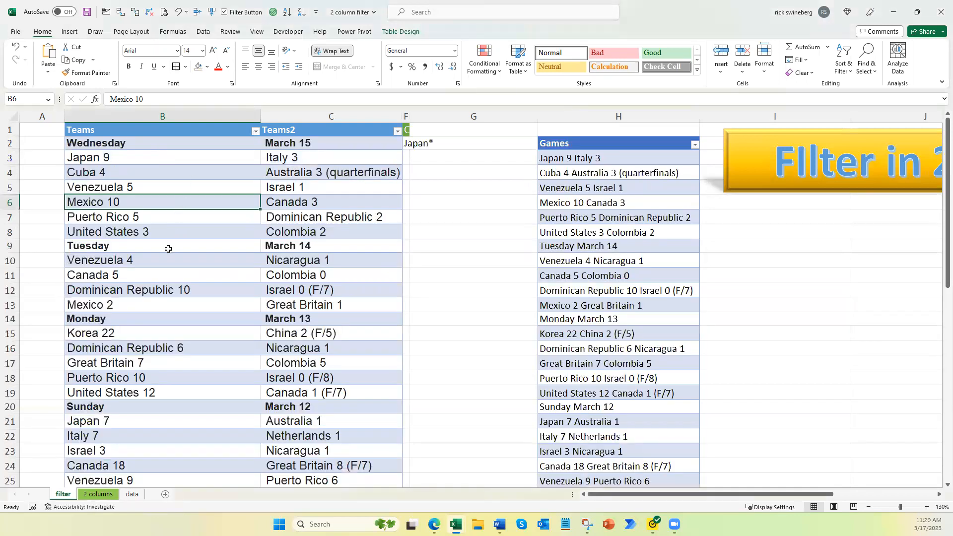
Step: Filter the Teams column using the search text "Mexico"
scroll(144, 435, "down", 1)
scroll(145, 436, "up", 1)
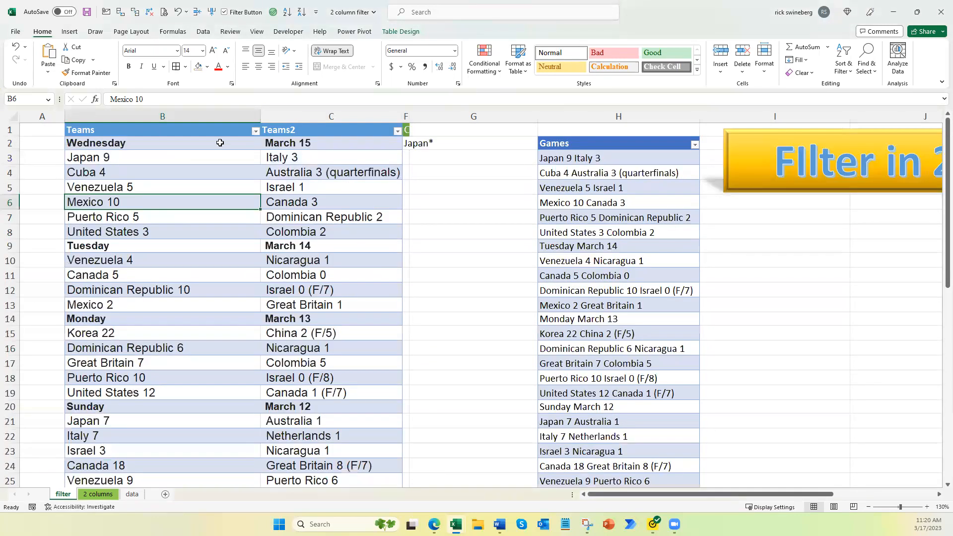
left_click(255, 131)
left_click(184, 236)
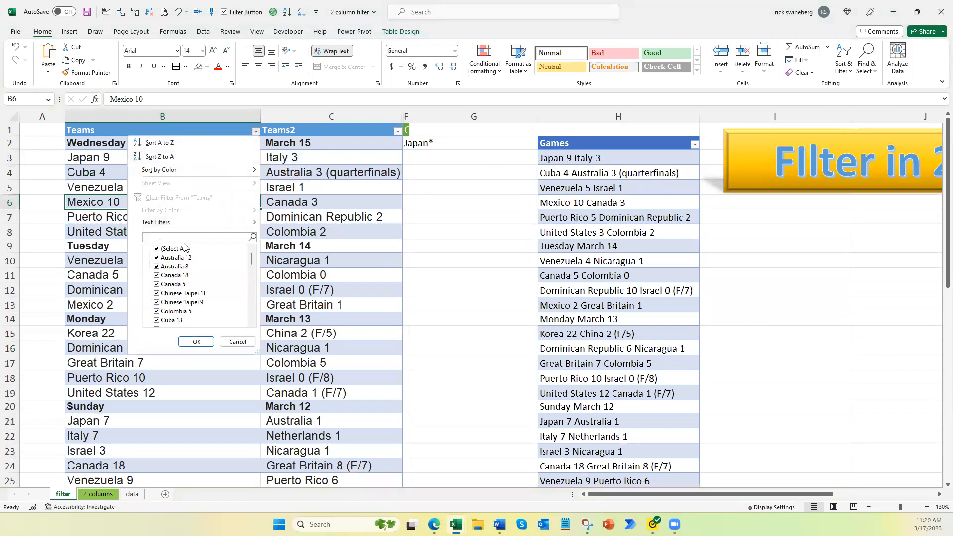
type("Mexico")
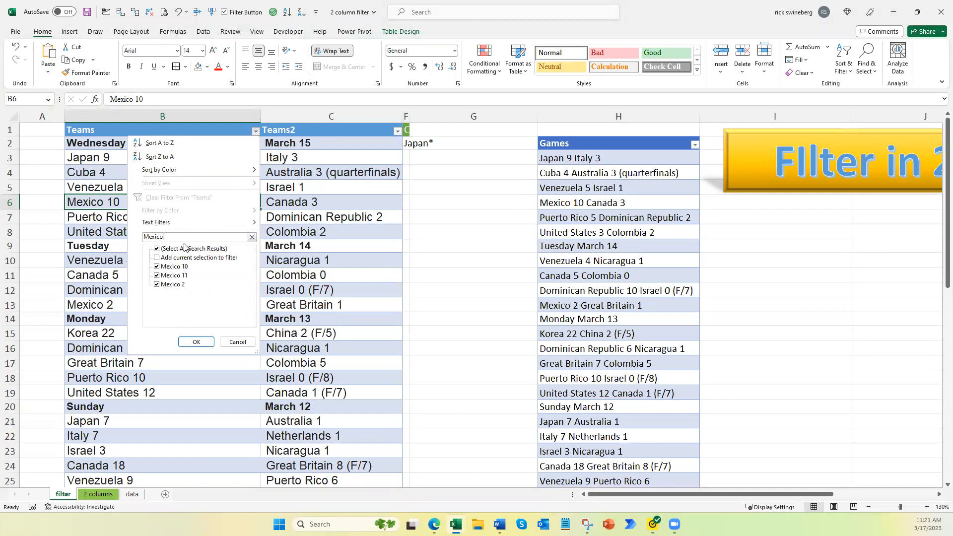
key("Return")
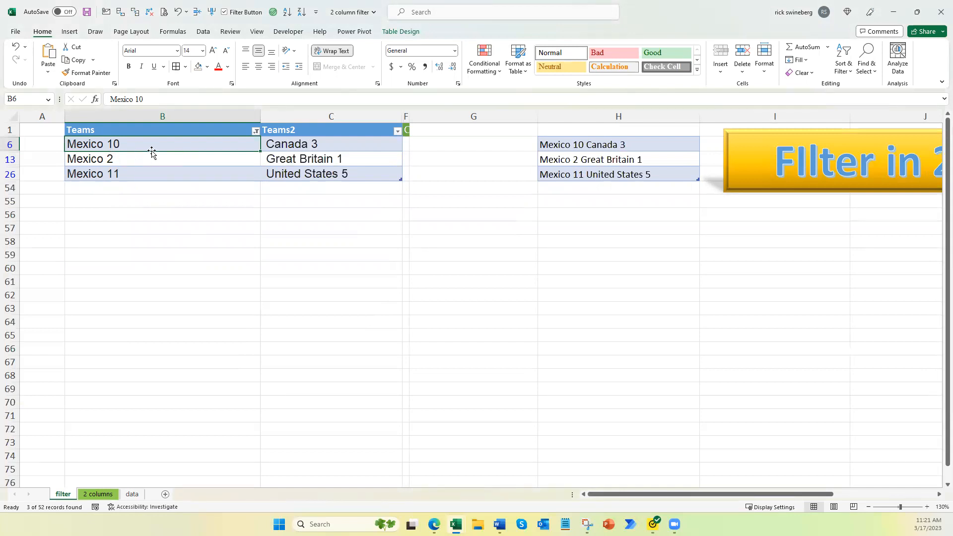
Step: Clear the Mexico filter from the Teams column
left_click(255, 132)
left_click(189, 199)
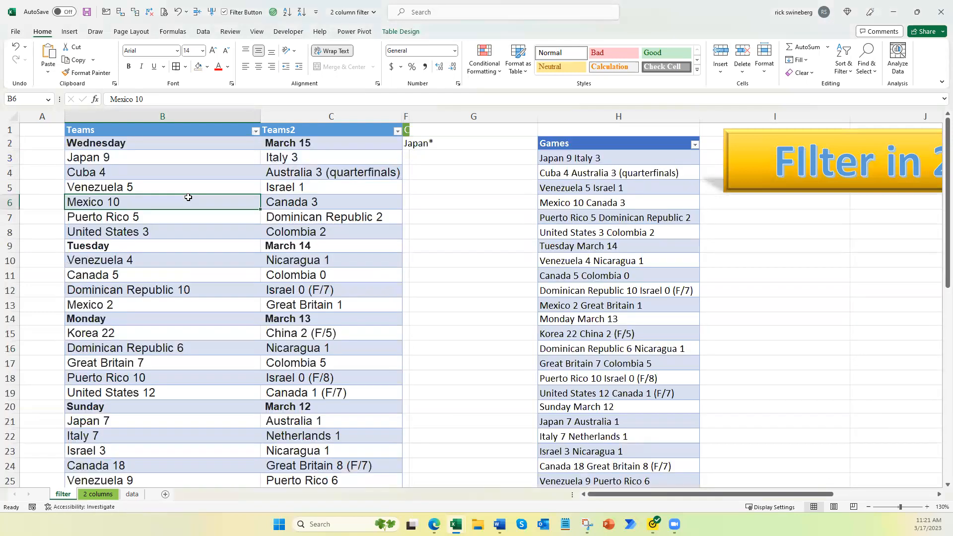
Step: Scroll through the table to review the games listed in both team columns
scroll(313, 203, "down", 4)
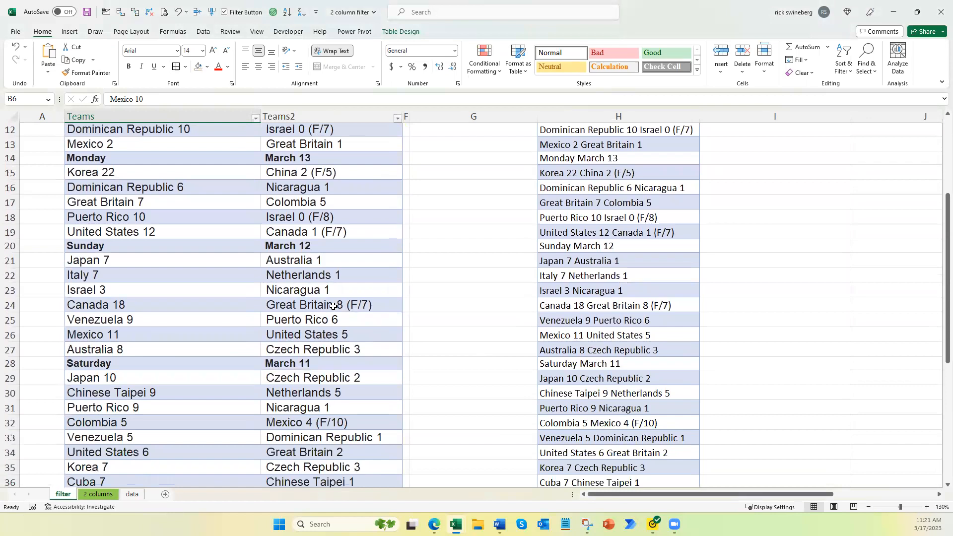
scroll(332, 306, "down", 3)
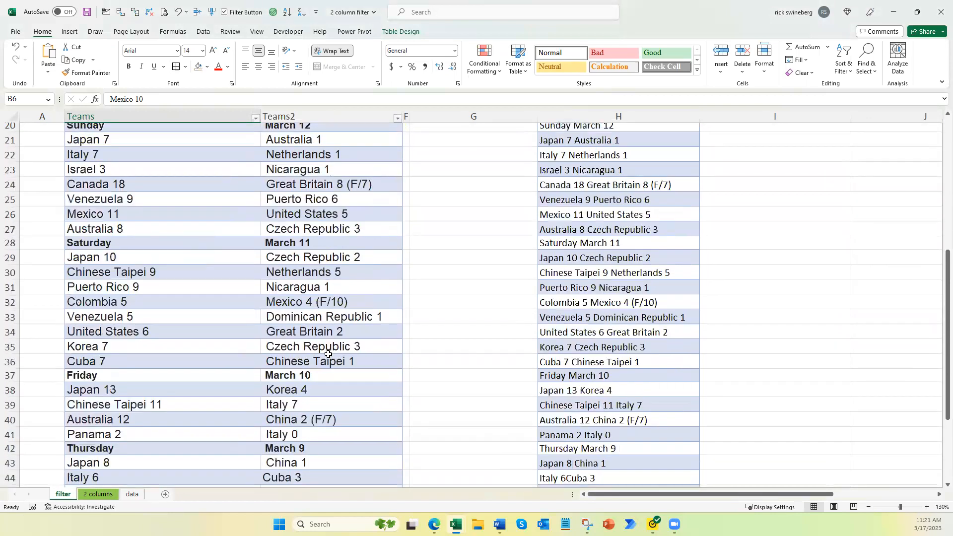
scroll(328, 354, "down", 3)
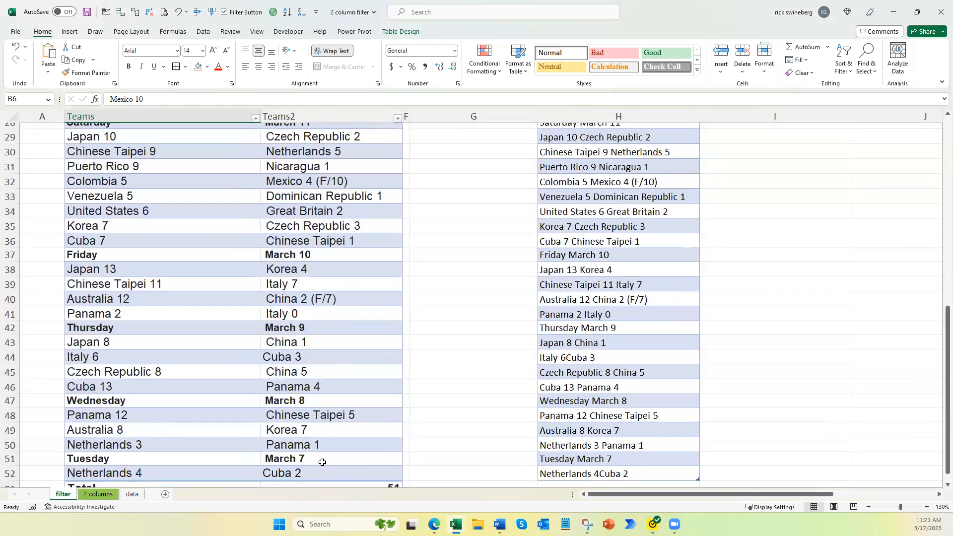
scroll(325, 426, "up", 2)
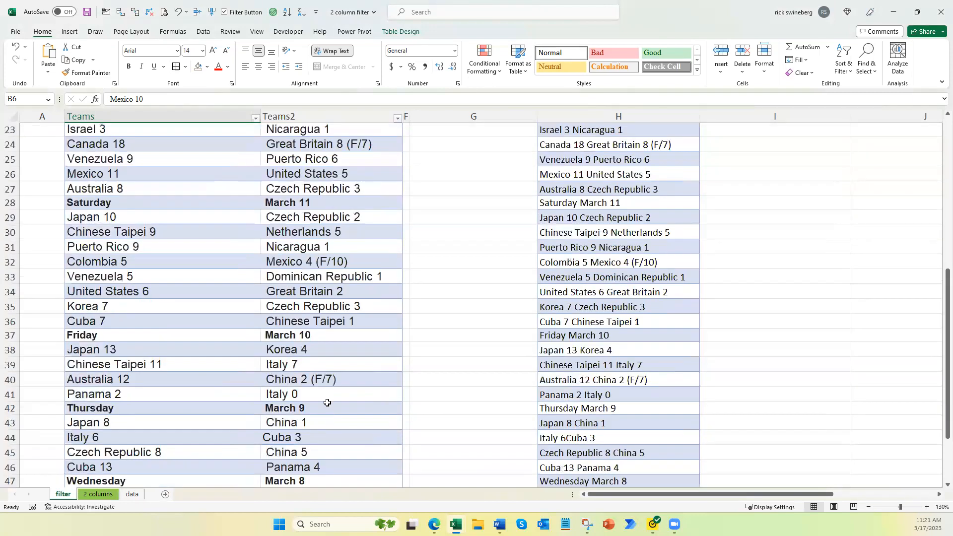
scroll(323, 398, "down", 1)
scroll(320, 368, "up", 5)
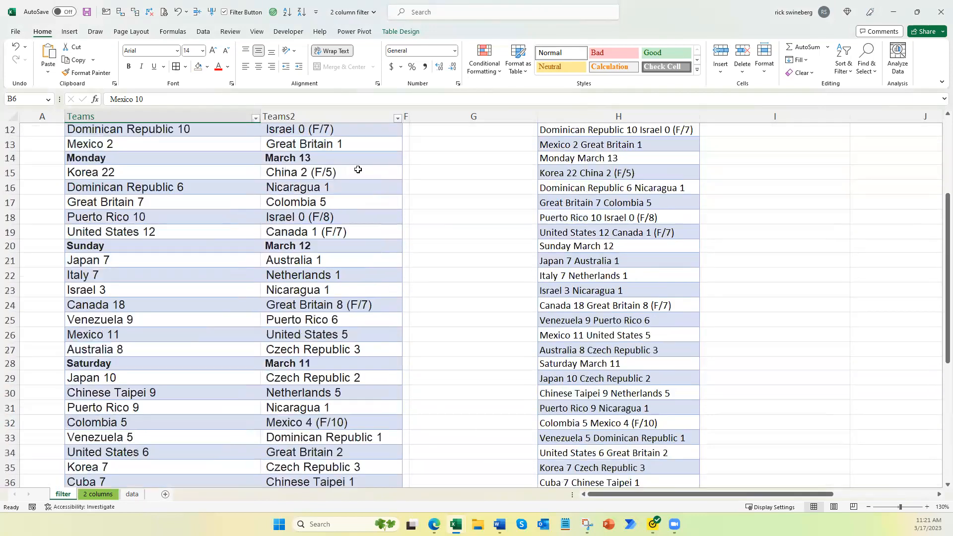
scroll(356, 170, "up", 4)
Step: Filter the Teams2 column using the search text "mexi"
left_click(397, 131)
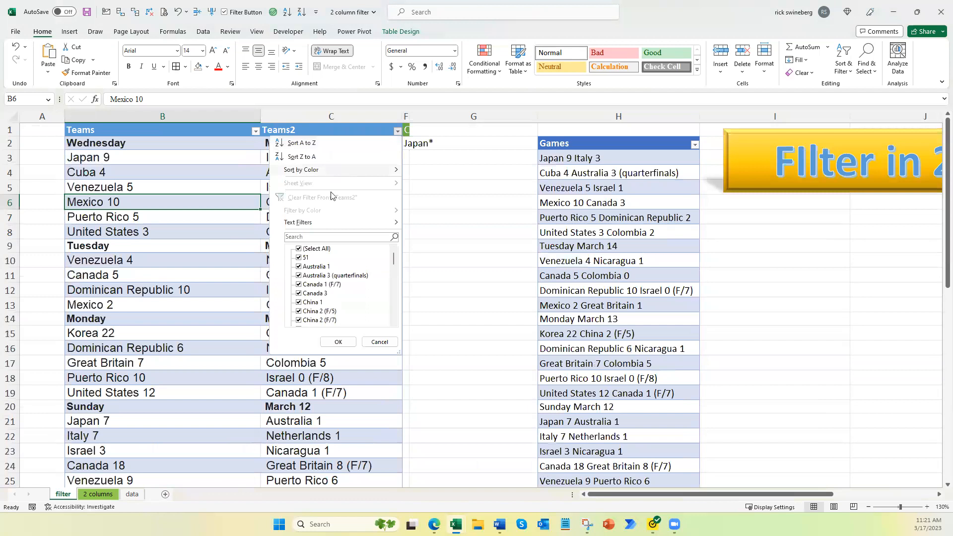
left_click(316, 237)
type("mexi")
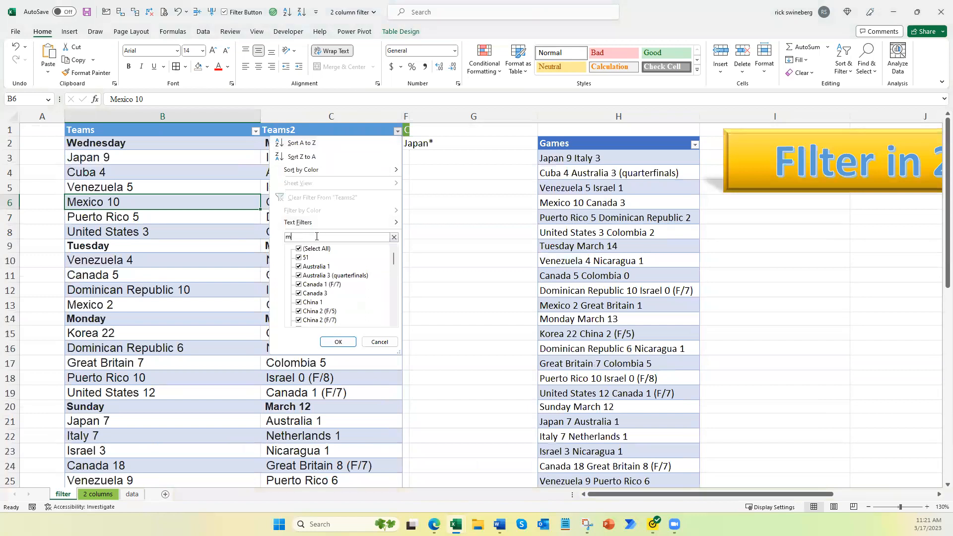
left_click(335, 341)
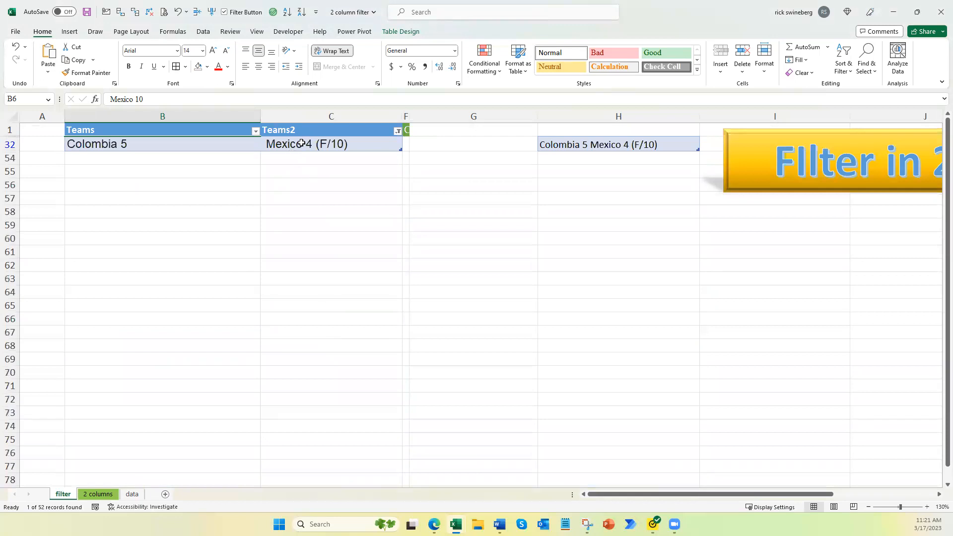
Step: Clear the filter from the Teams2 column and select the Mexico 2 cell
left_click(397, 131)
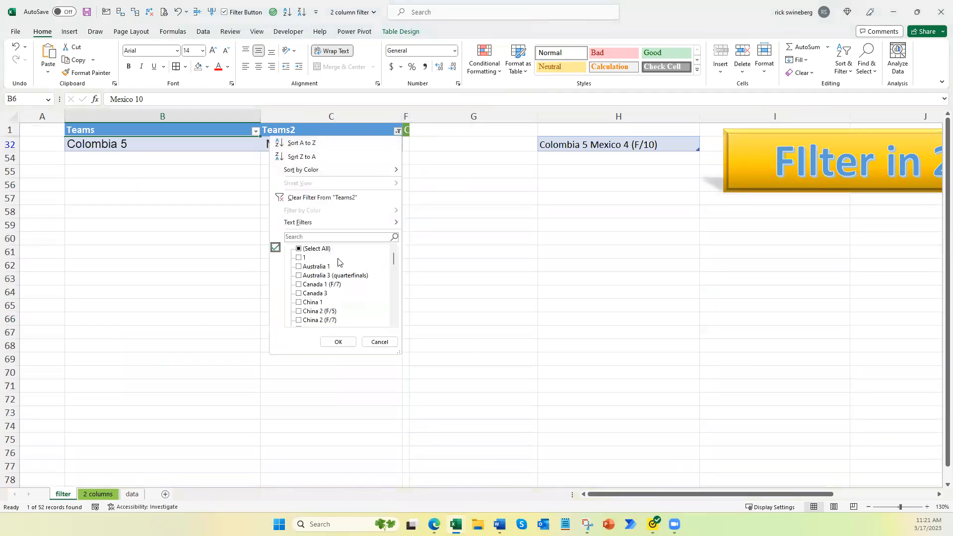
left_click(301, 198)
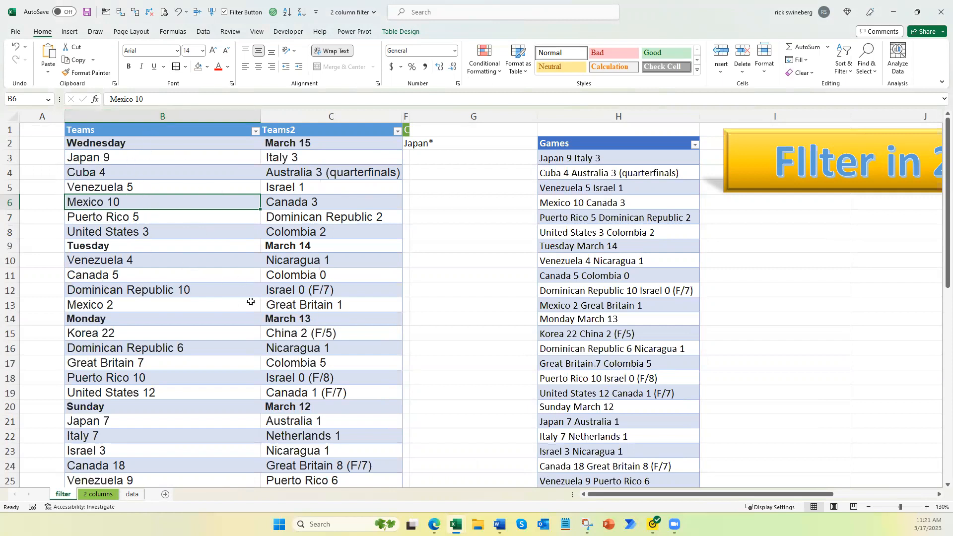
left_click(145, 300)
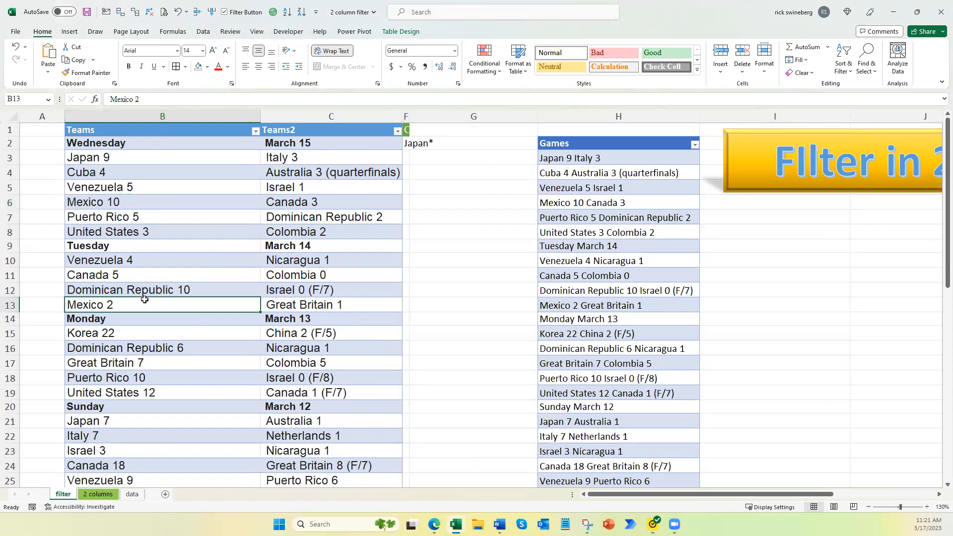
Step: Scroll down to the table's total row and back to the top to review both team columns
left_click(295, 307)
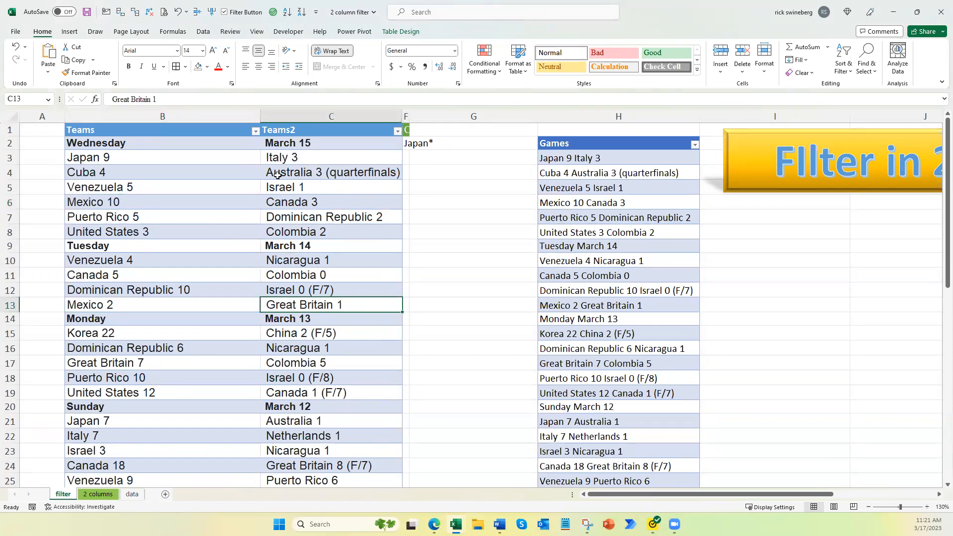
left_click(255, 132)
left_click(85, 370)
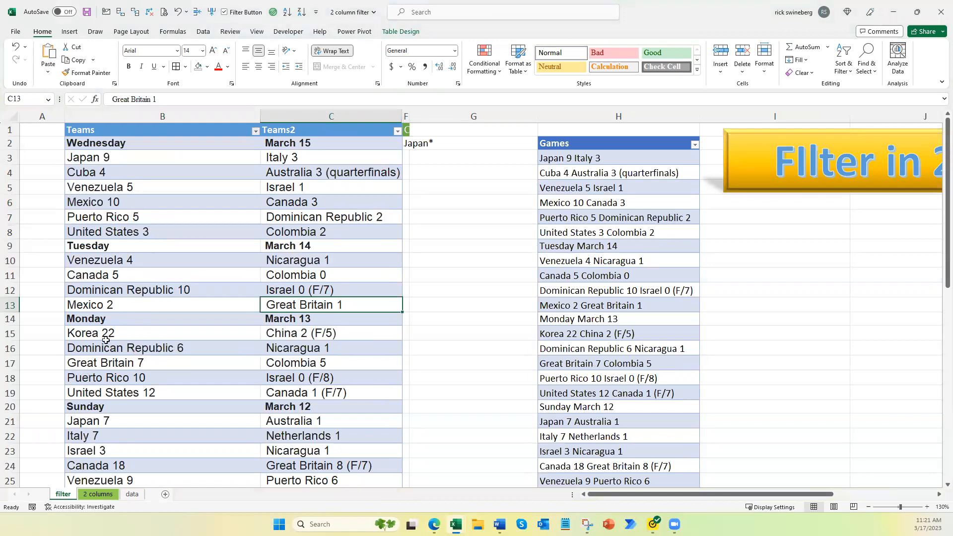
scroll(196, 266, "down", 6)
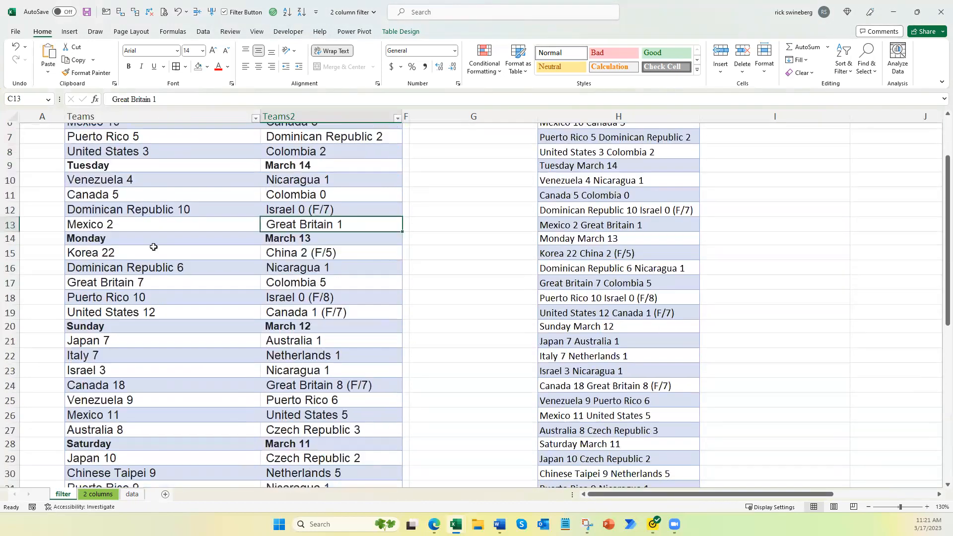
scroll(159, 348, "down", 3)
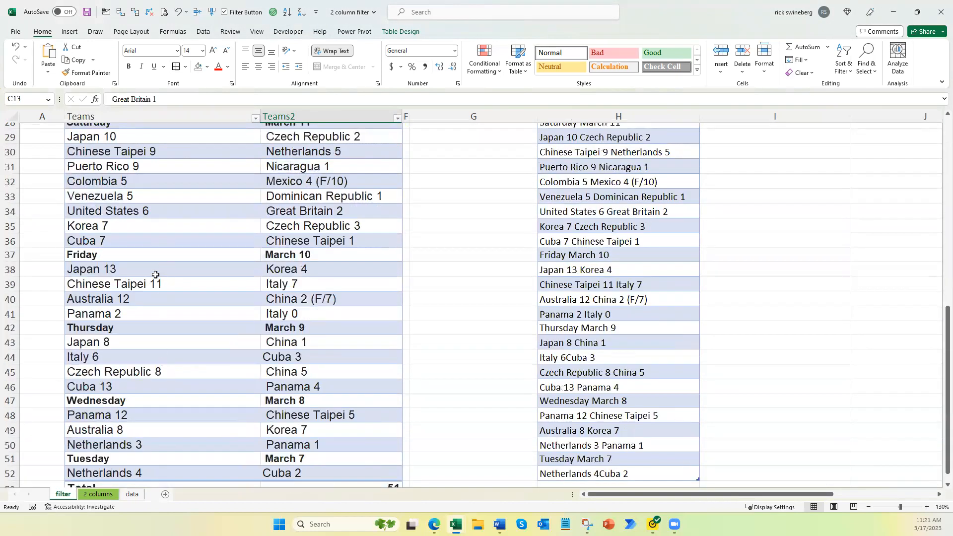
scroll(164, 268, "down", 1)
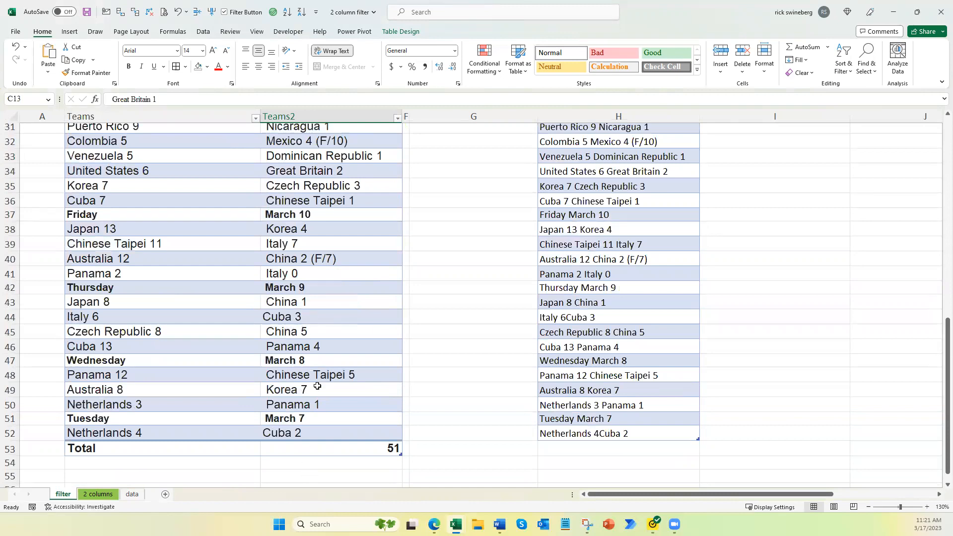
scroll(181, 198, "up", 4)
scroll(180, 198, "up", 6)
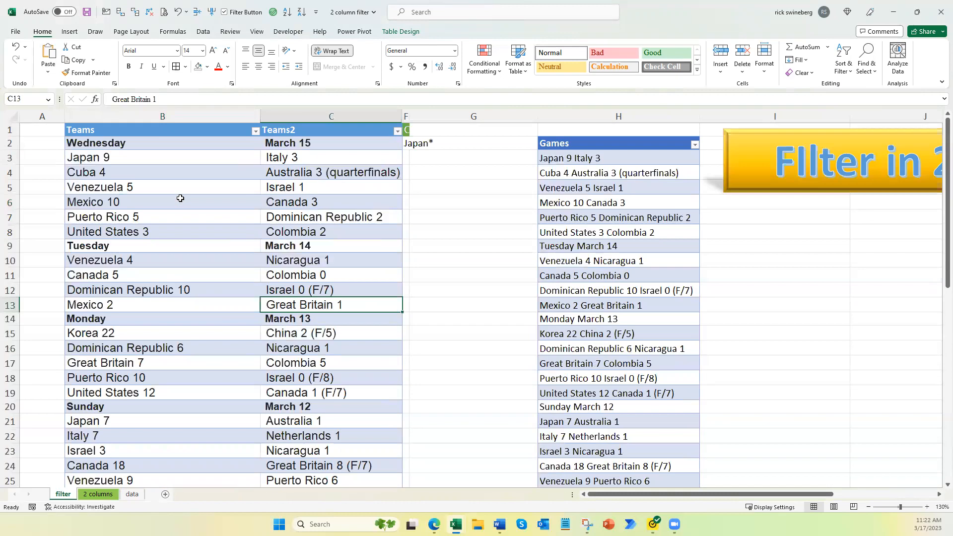
Step: Filter the Teams column using the search text "Cuba"
left_click(256, 132)
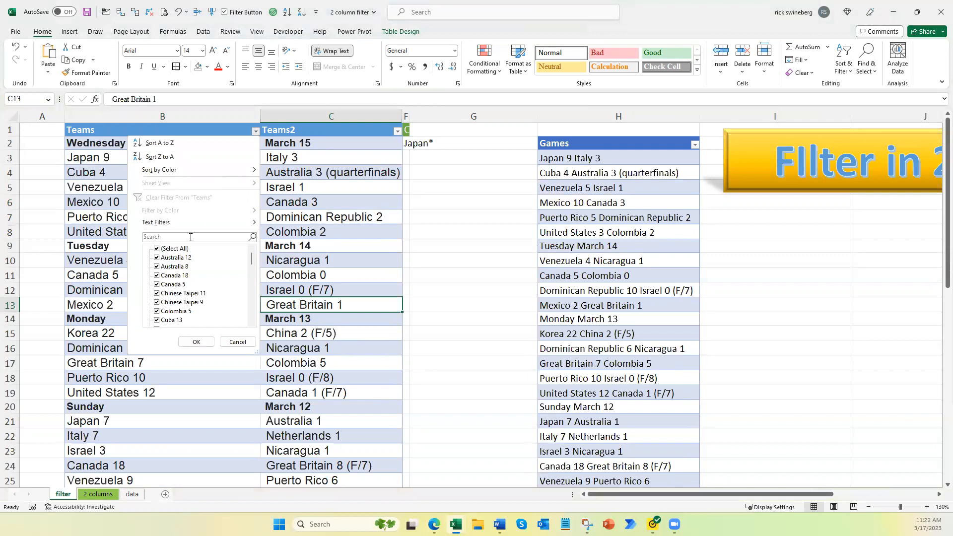
type("Cu")
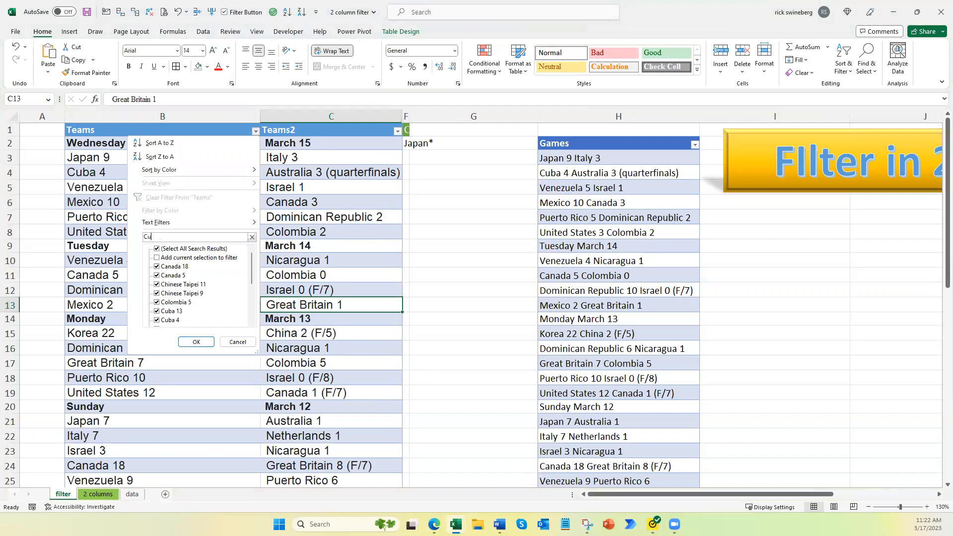
type("ba")
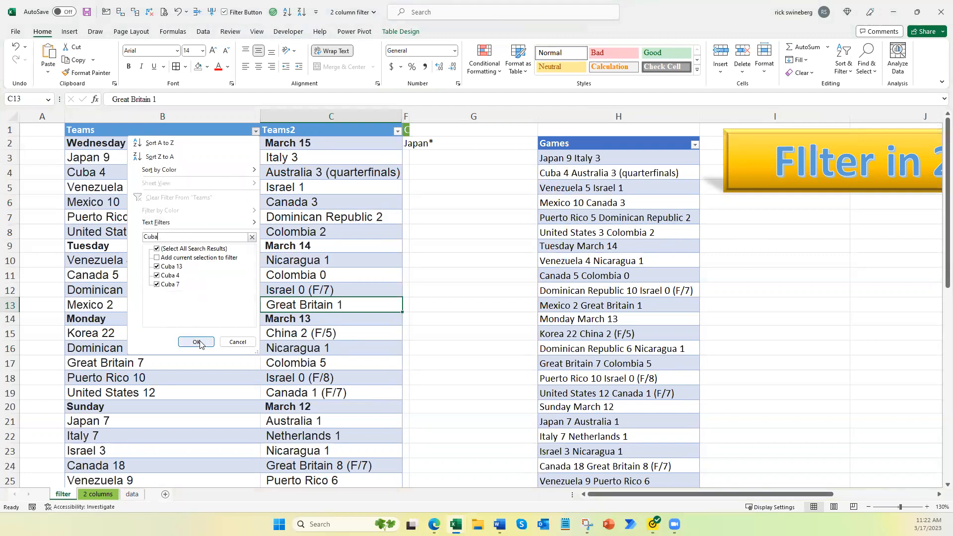
left_click(196, 341)
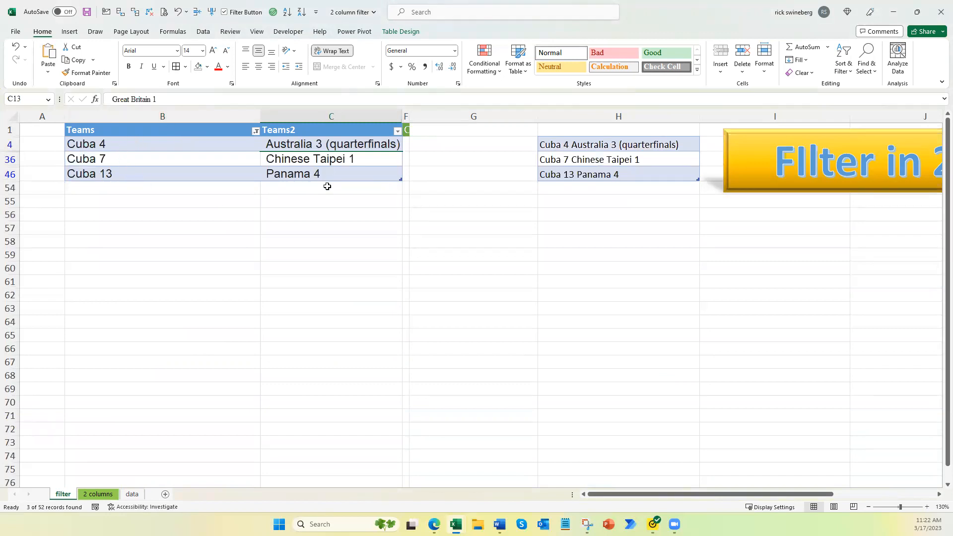
Step: Clear the Cuba filter from the Teams column
left_click(255, 131)
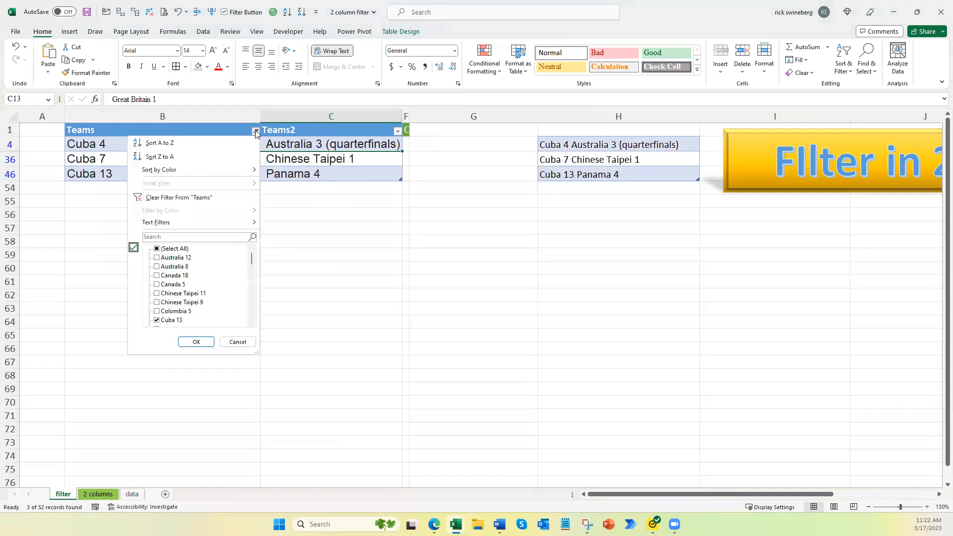
left_click(194, 198)
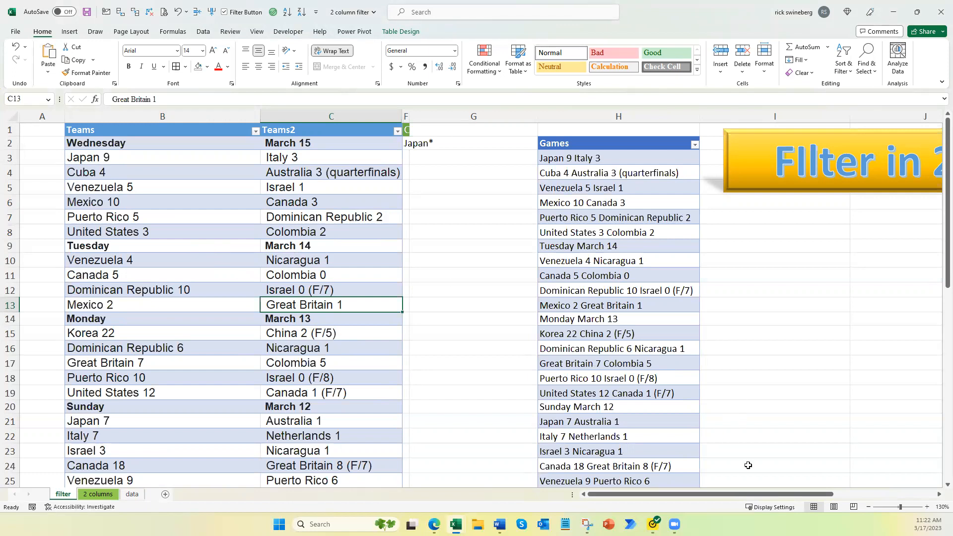
Step: Filter the combined Games column using the search text "cu"
left_click(938, 494)
left_click(939, 494)
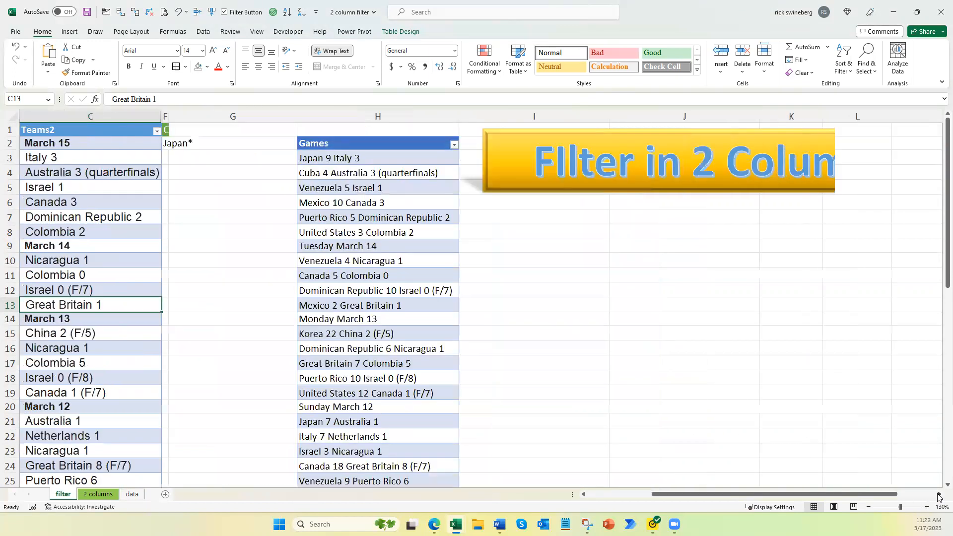
left_click(938, 495)
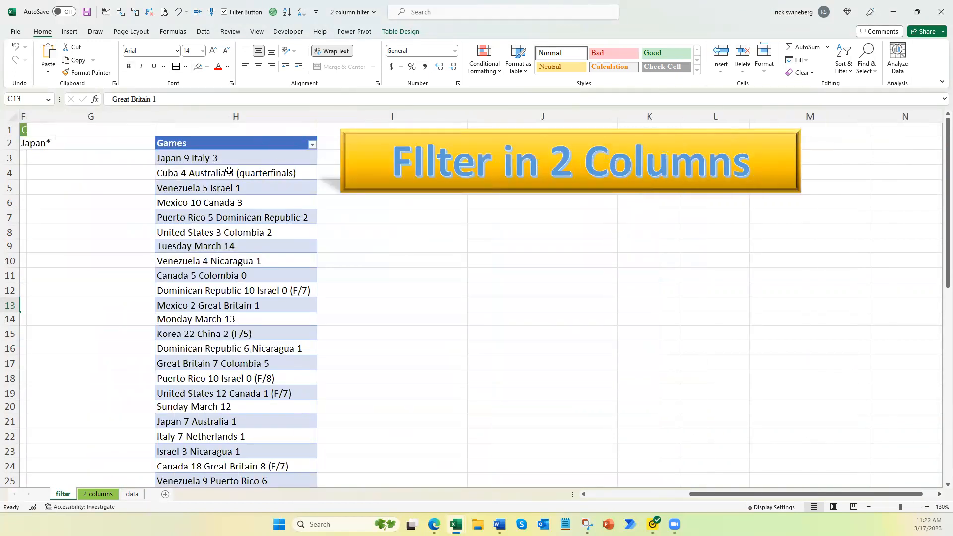
left_click(219, 157)
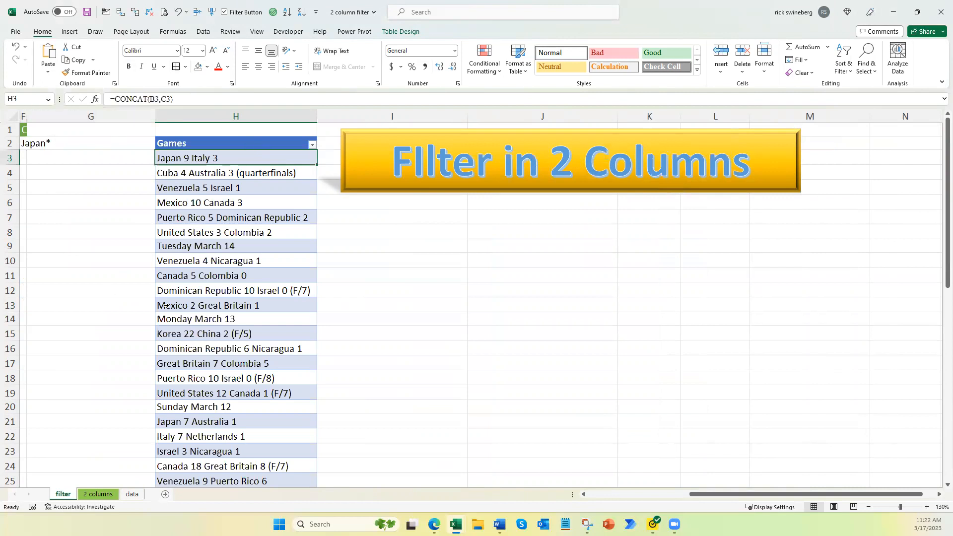
left_click(312, 146)
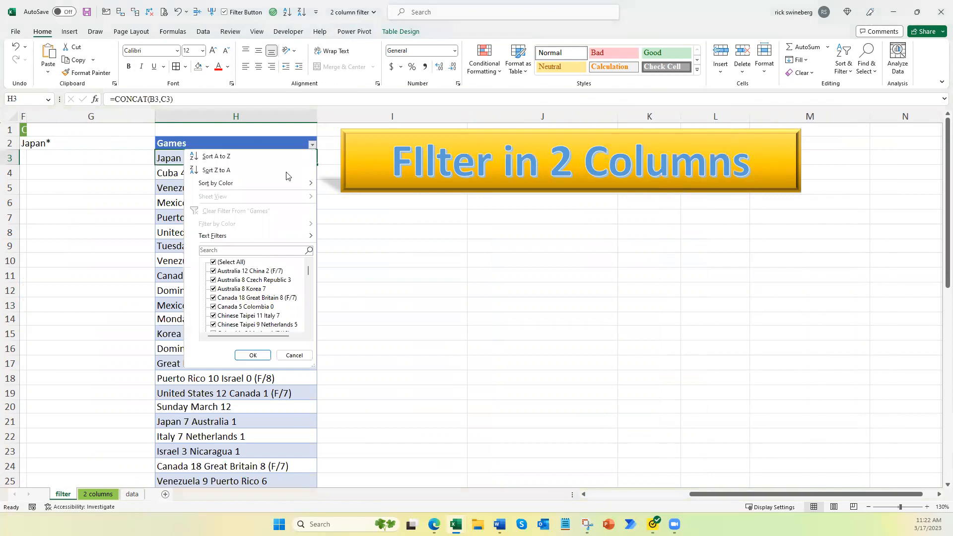
left_click(234, 249)
type("cu")
key("Return")
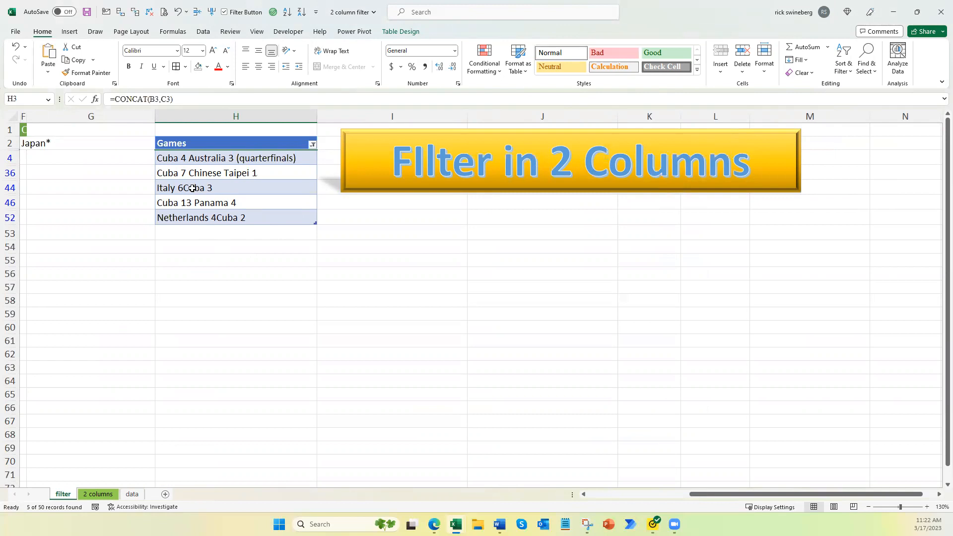
Step: Clear the filter from the Games column and return to the start of the sheet
left_click(313, 145)
left_click(238, 211)
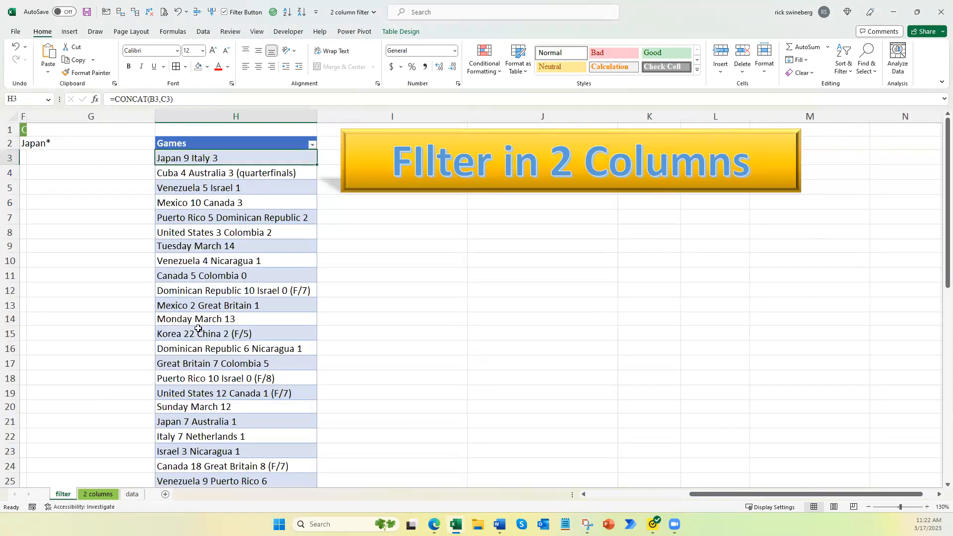
left_click(602, 495)
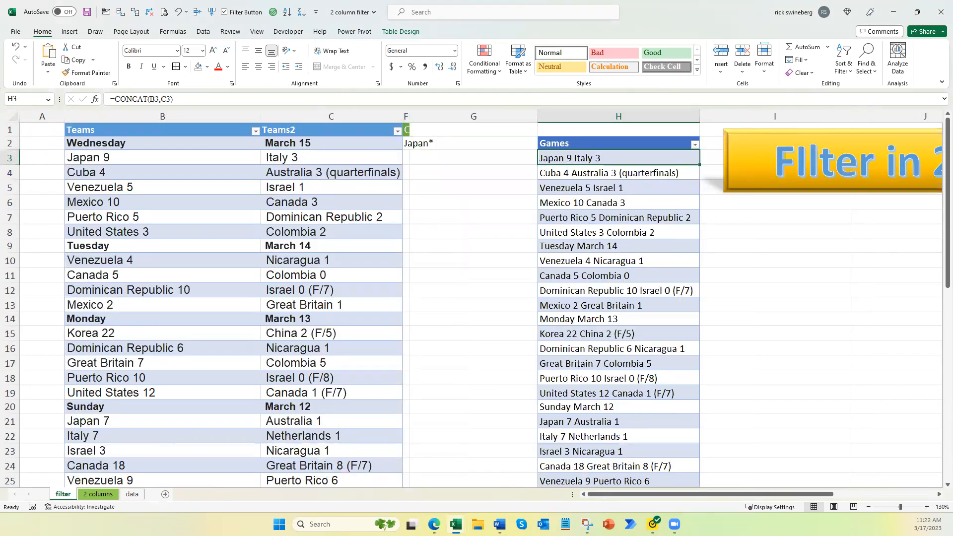
Step: Switch to the 2 columns sheet and examine the Two Col Filter formula and its Criteria cell
left_click(95, 494)
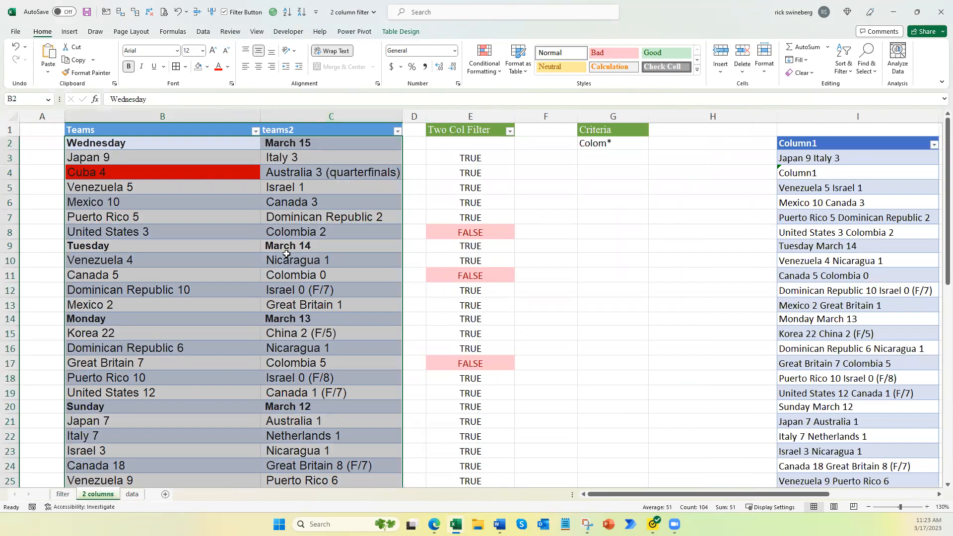
left_click(204, 183)
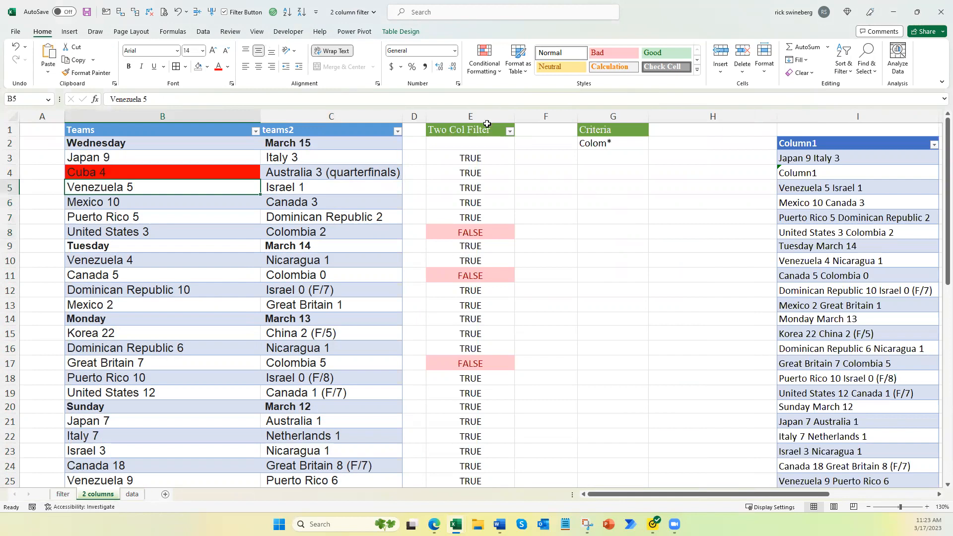
left_click(453, 115)
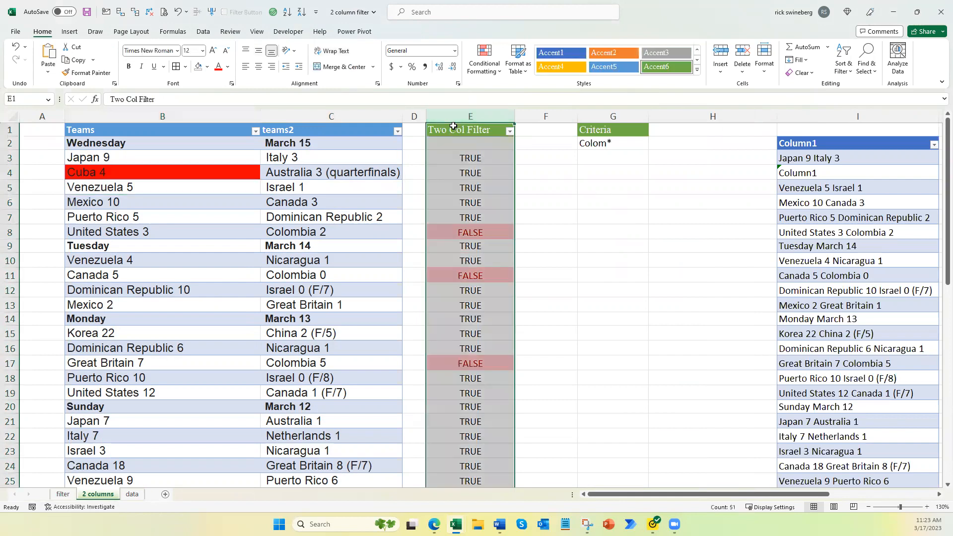
left_click(600, 143)
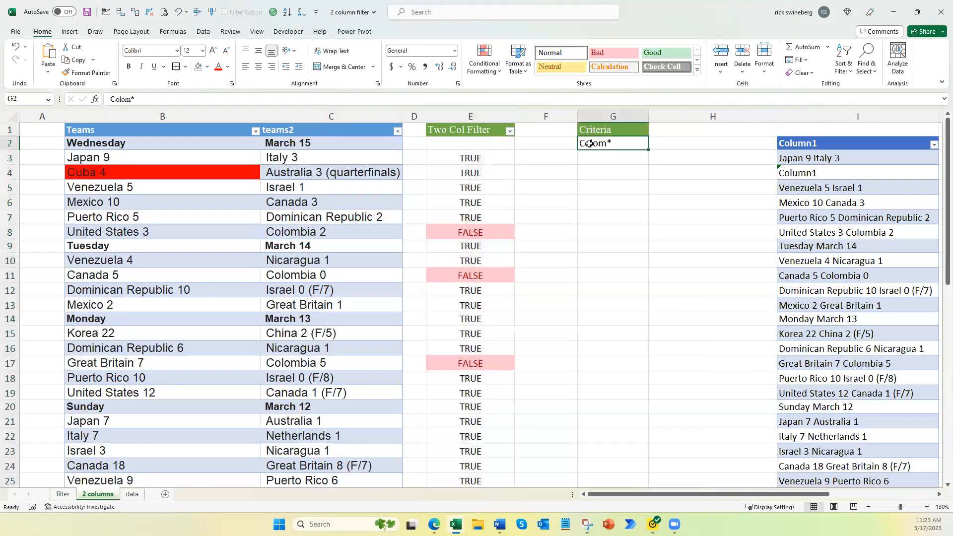
left_click(464, 120)
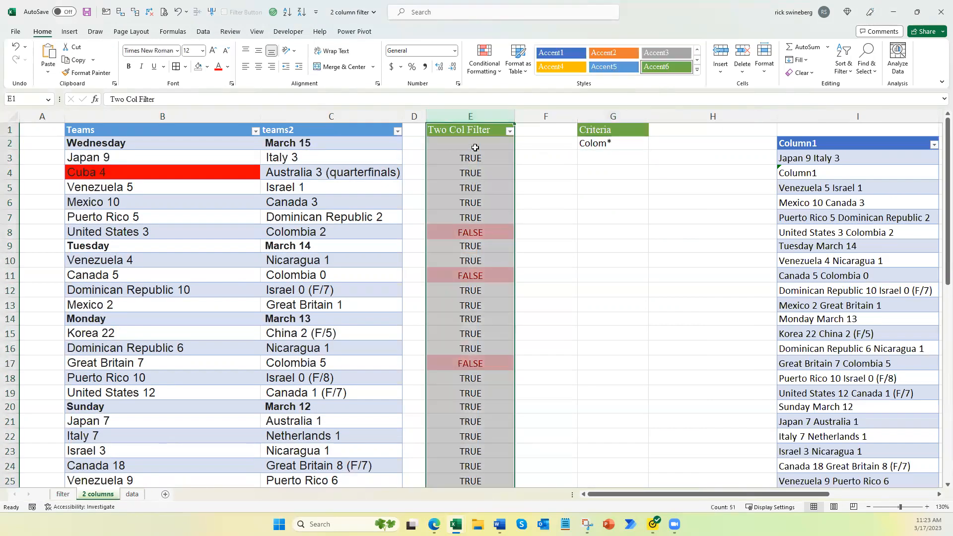
left_click(607, 139)
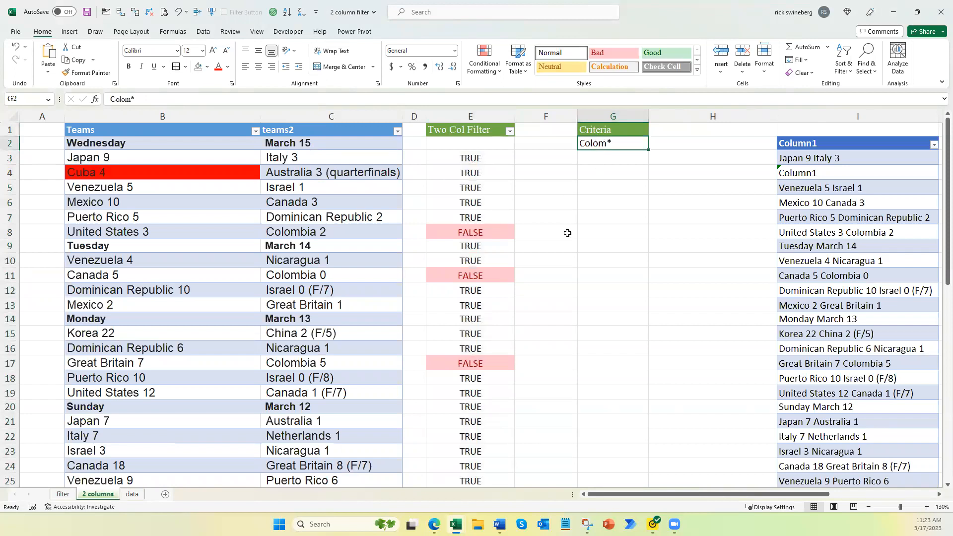
scroll(567, 233, "down", 1, "ctrl")
scroll(567, 233, "up", 2, "ctrl")
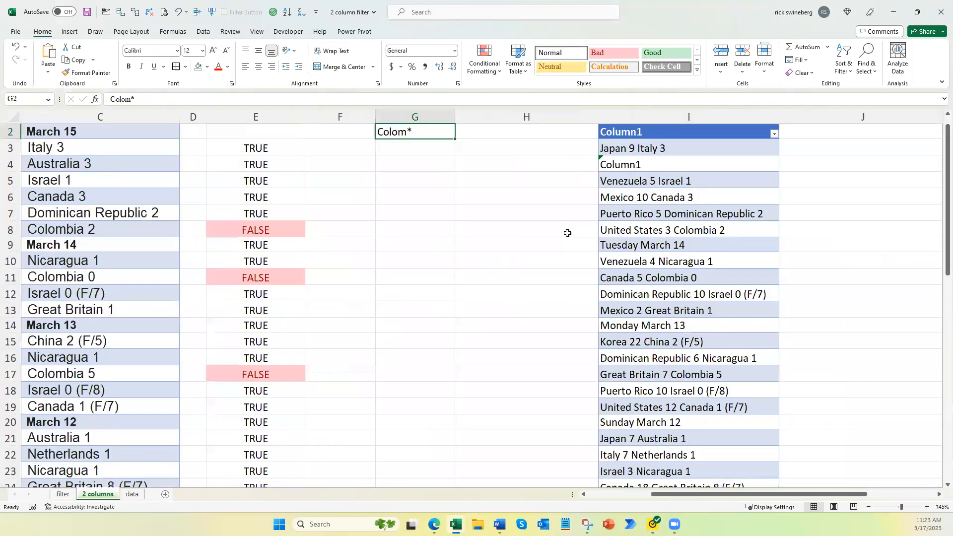
scroll(568, 233, "up", 1)
left_click(584, 494)
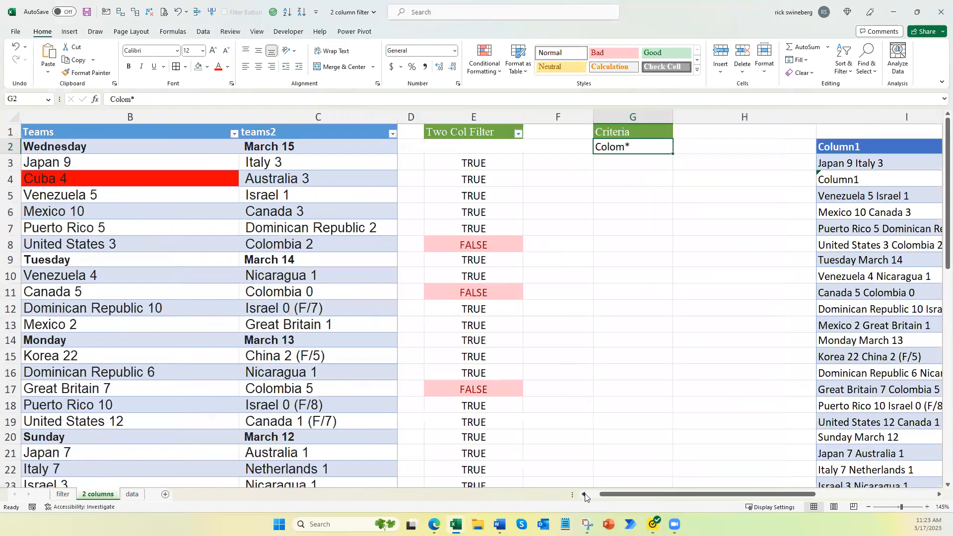
left_click(584, 495)
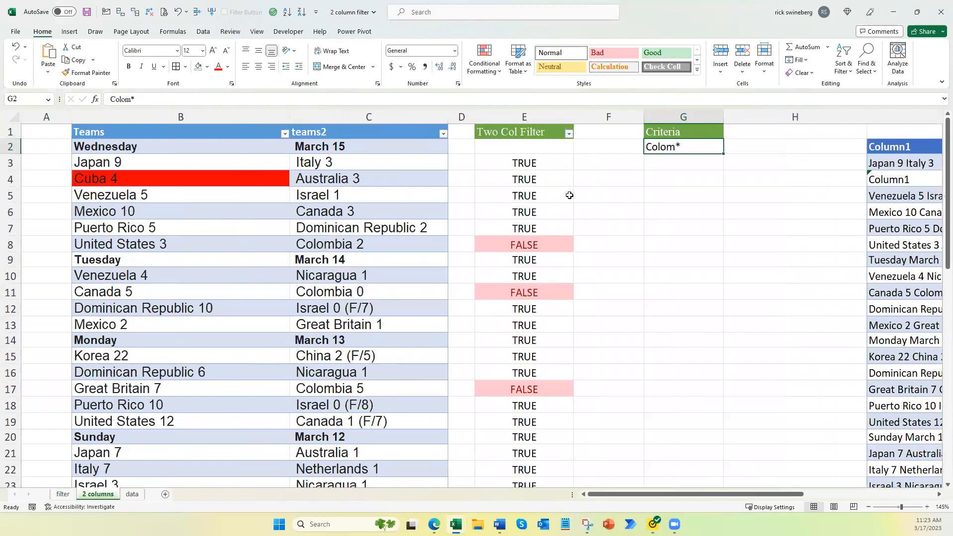
left_click(514, 162)
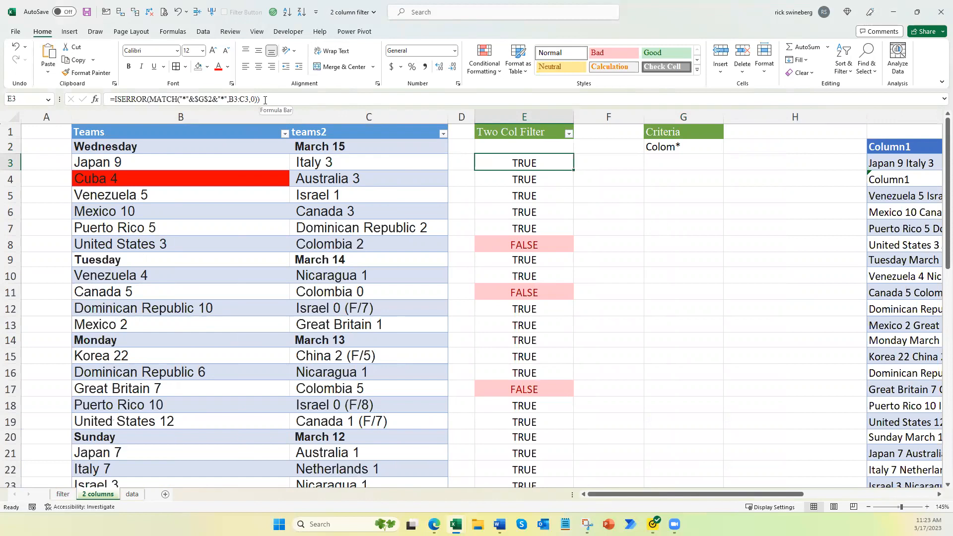
left_click(120, 98)
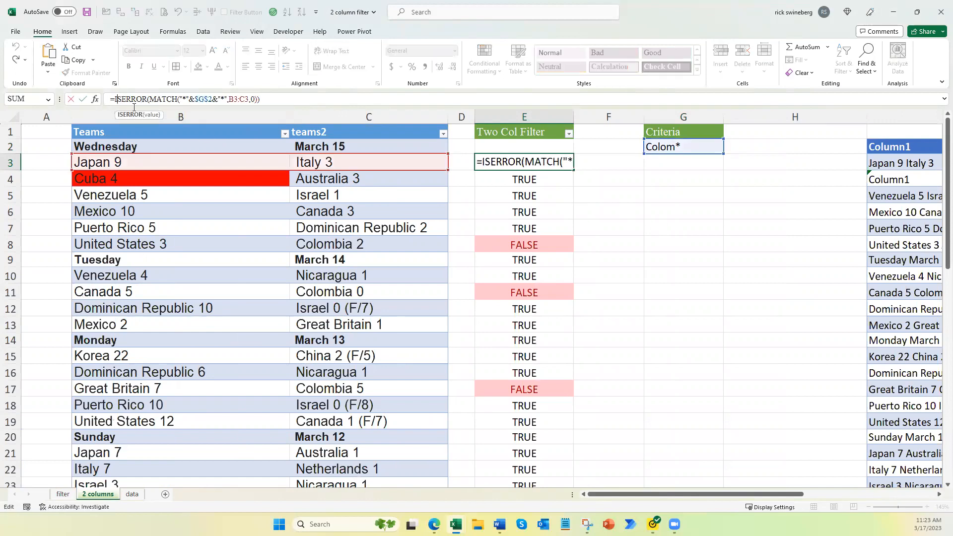
left_click(158, 99)
key("Escape")
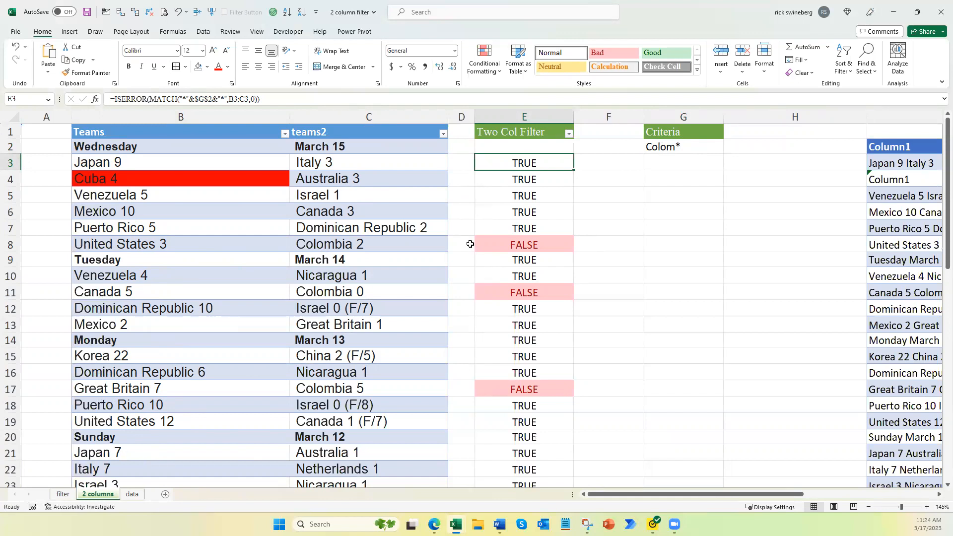
Step: Change the criteria text to "Cuba*"
left_click(683, 147)
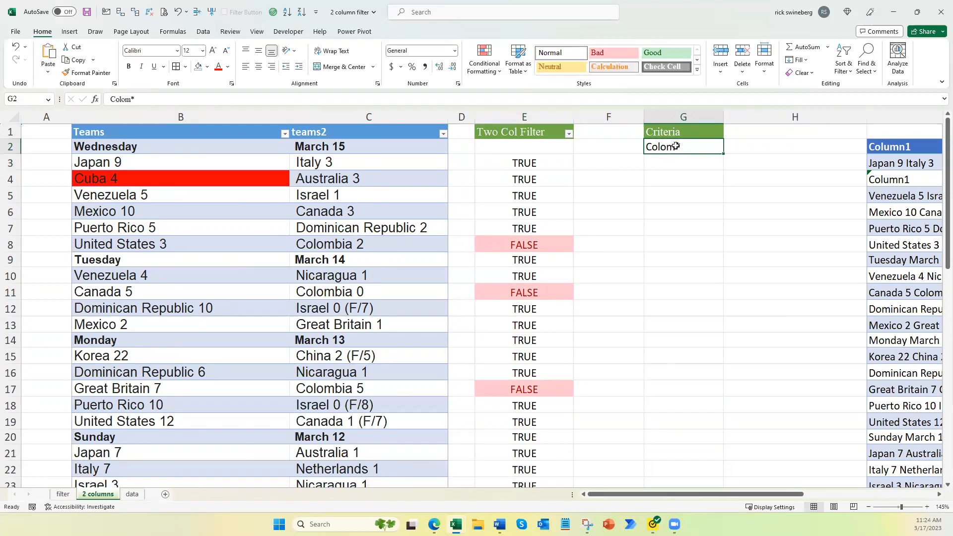
double_click(674, 147)
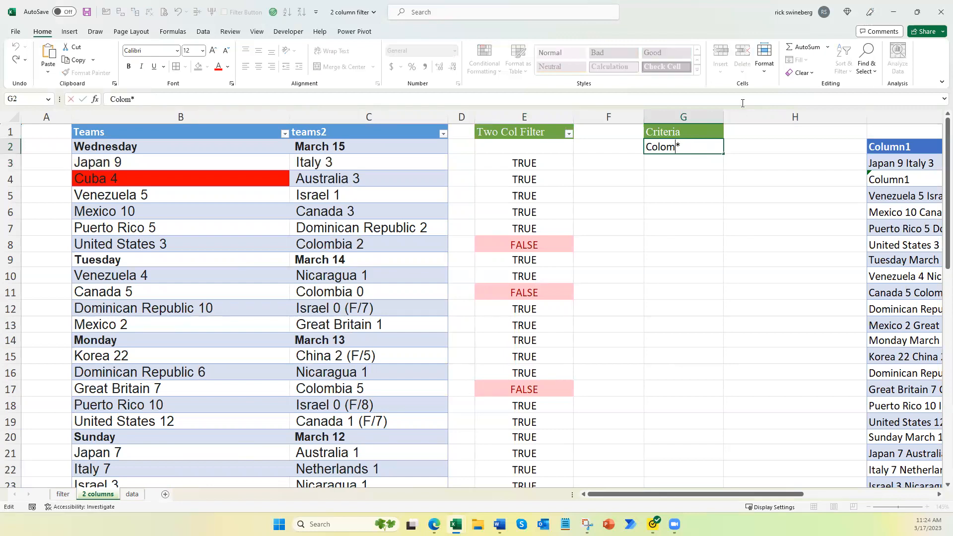
key("BackSpace")
key("BackSpace")
key("BackSpace")
key("BackSpace")
type("C")
key("BackSpace")
type("uba")
key("ctrl+Return")
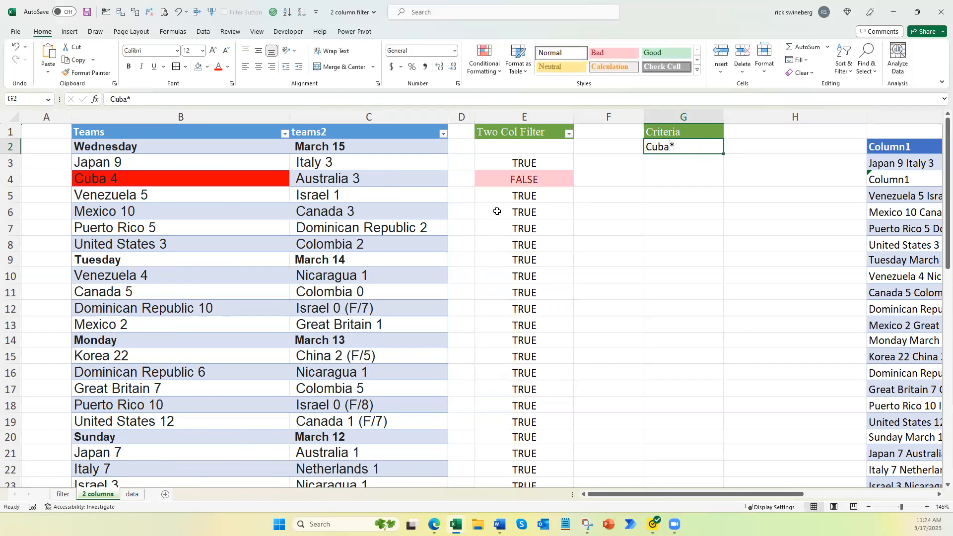
Step: Filter the Two Col Filter column to show only FALSE rows
scroll(474, 217, "down", 1)
scroll(475, 220, "up", 1)
left_click(569, 139)
left_click(488, 251)
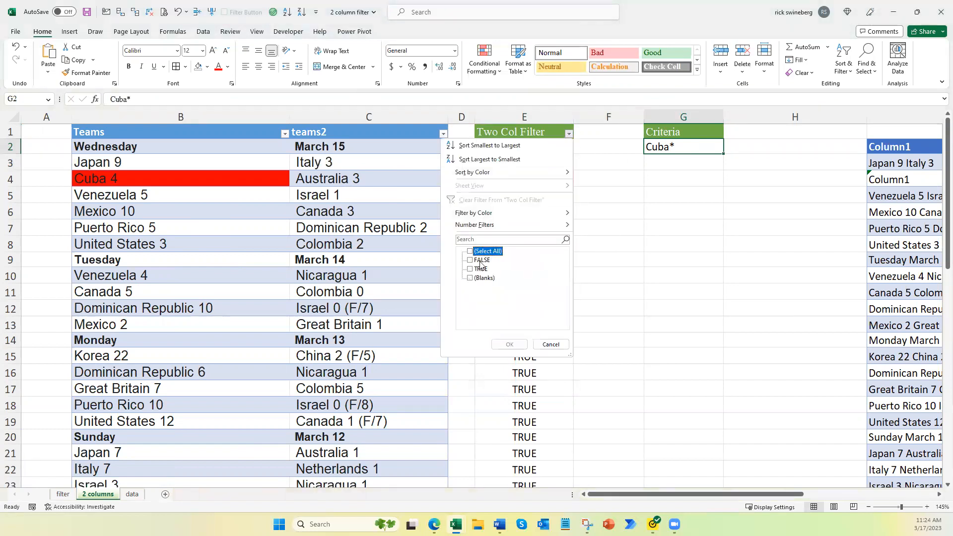
left_click(479, 261)
left_click(508, 344)
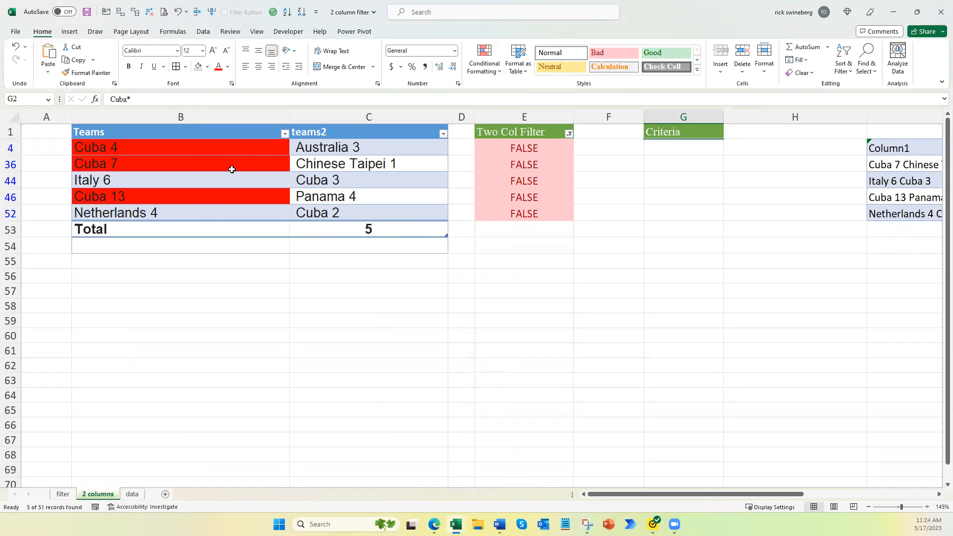
Step: Examine the filtered Cuba rows in both team columns and the Total row count
left_click(183, 147)
left_click(174, 163)
left_click(163, 196)
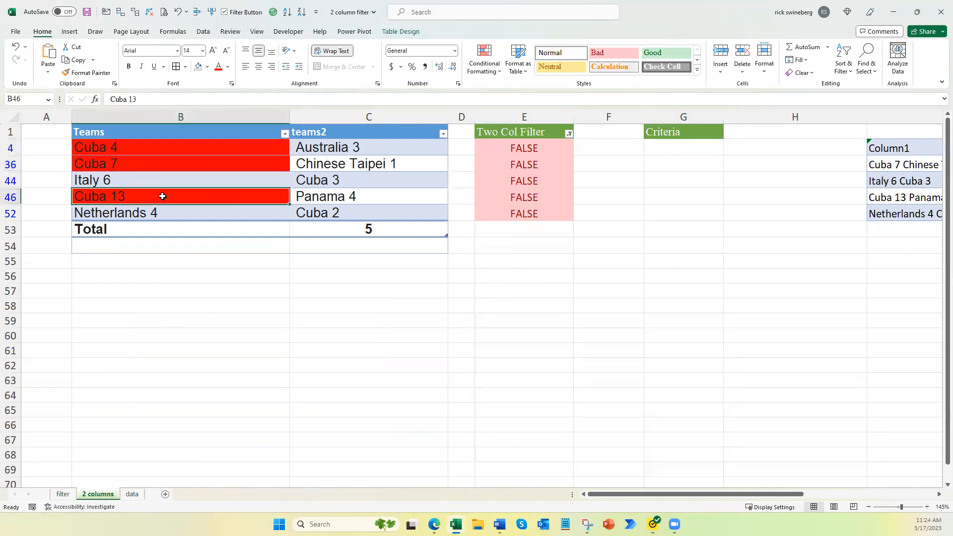
left_click(315, 178)
left_click(319, 214)
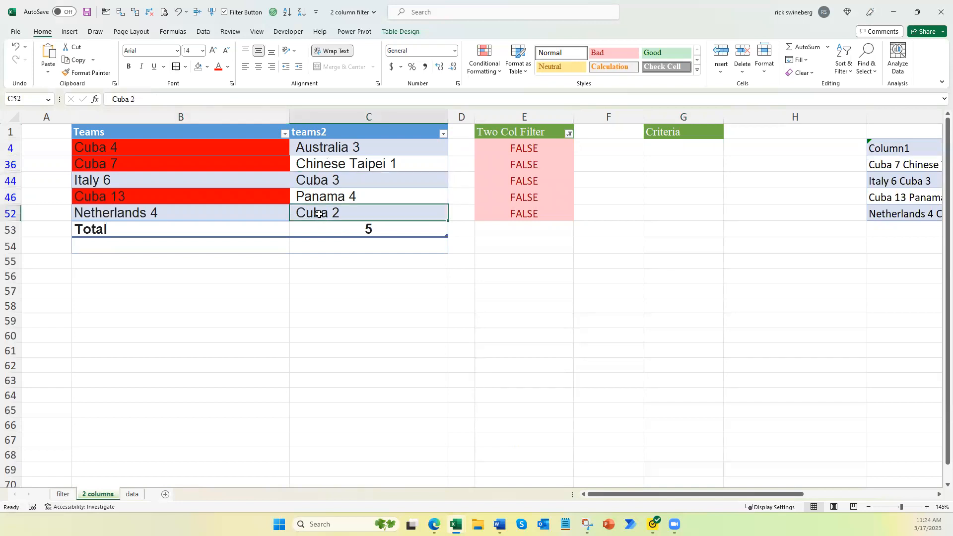
left_click(371, 231)
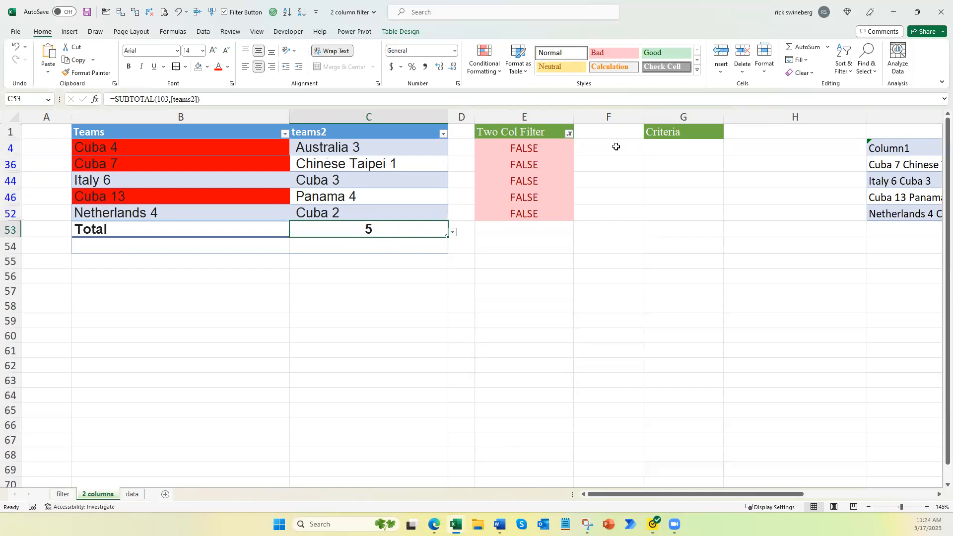
Step: Clear the filter from the Two Col Filter column and select the first formula cell
left_click(568, 134)
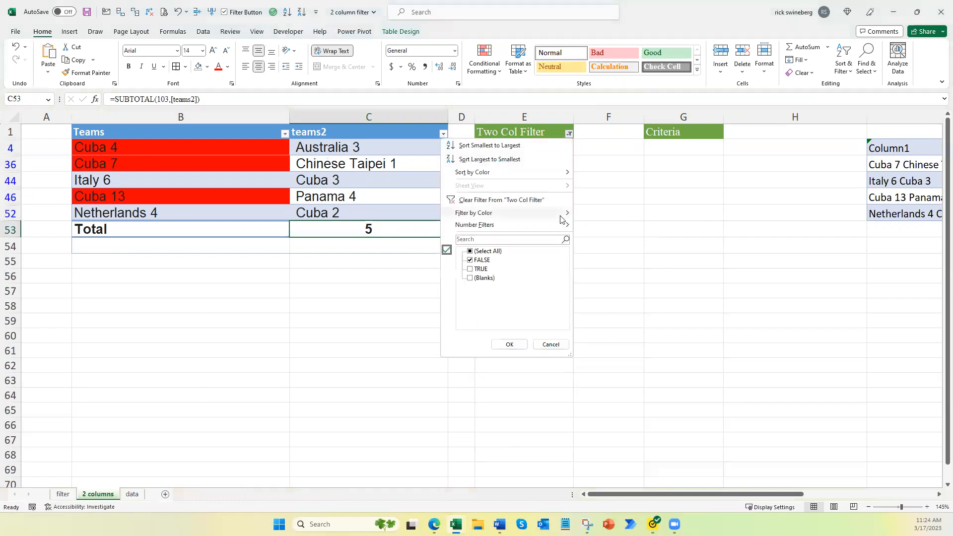
left_click(483, 196)
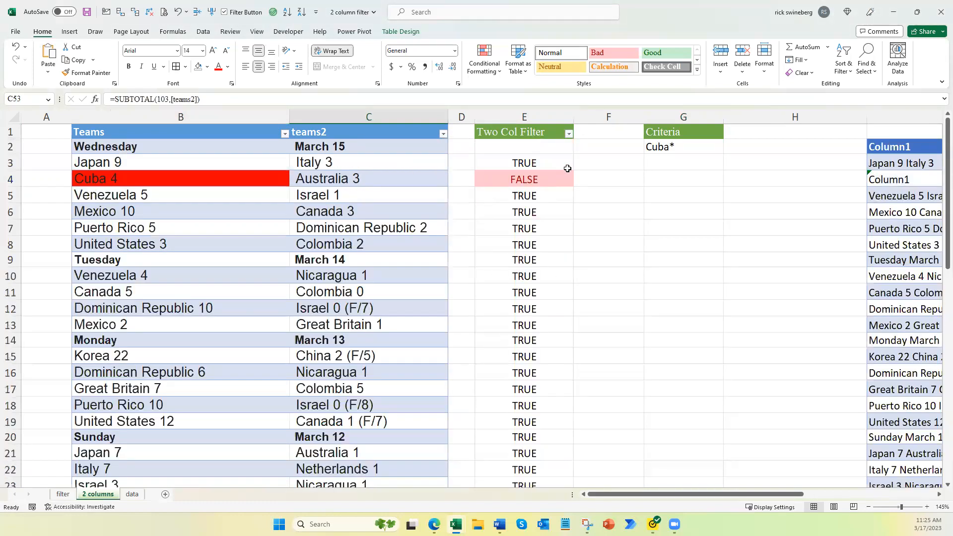
left_click(523, 164)
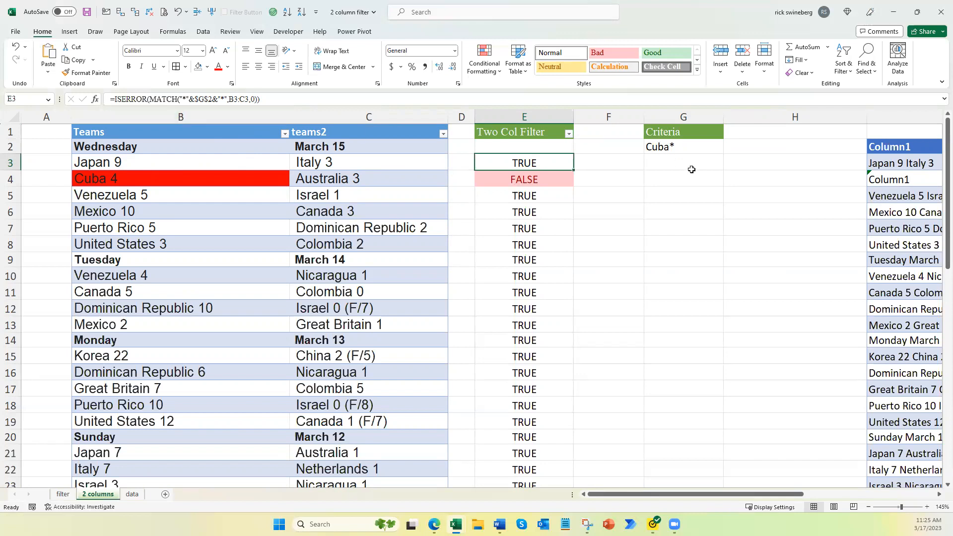
Step: Change the criteria text to "China*"
double_click(668, 149)
key("BackSpace")
key("BackSpace")
key("BackSpace")
key("BackSpace")
type("China")
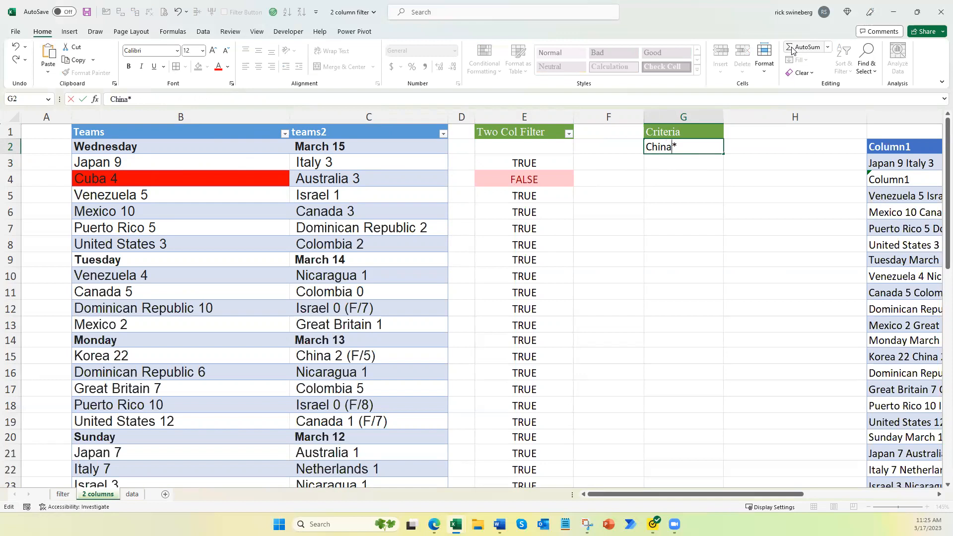
key("ctrl+Return")
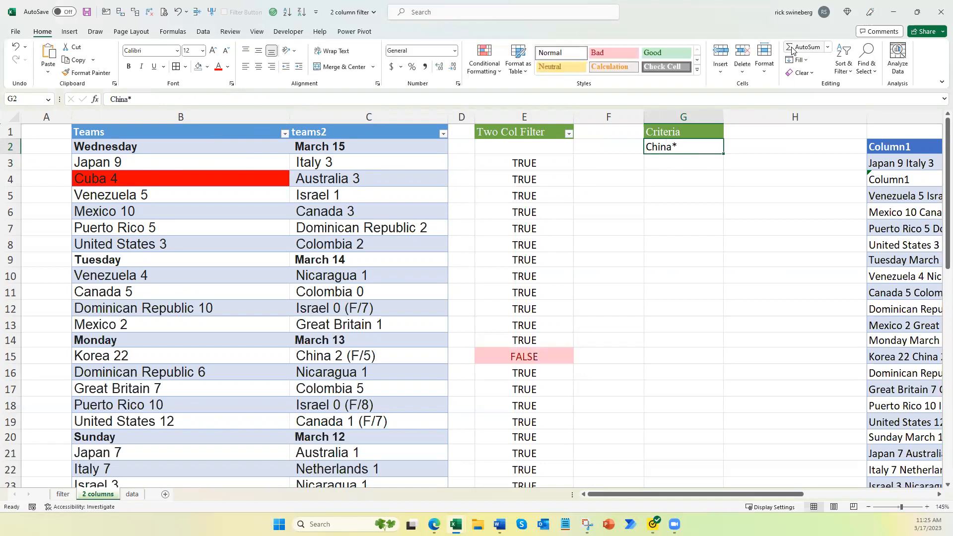
Step: Filter the Two Col Filter column to show only FALSE rows for the China criteria
left_click(569, 138)
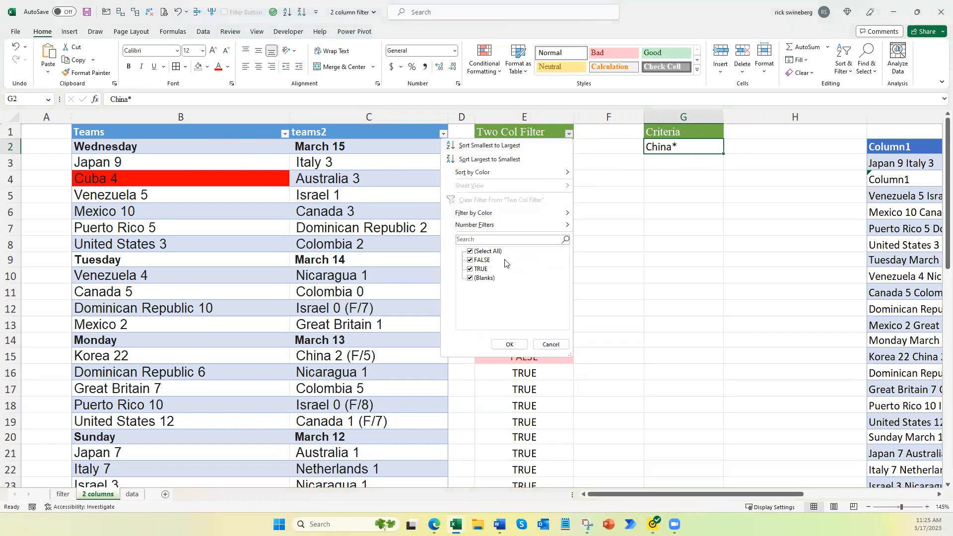
left_click(486, 252)
left_click(486, 260)
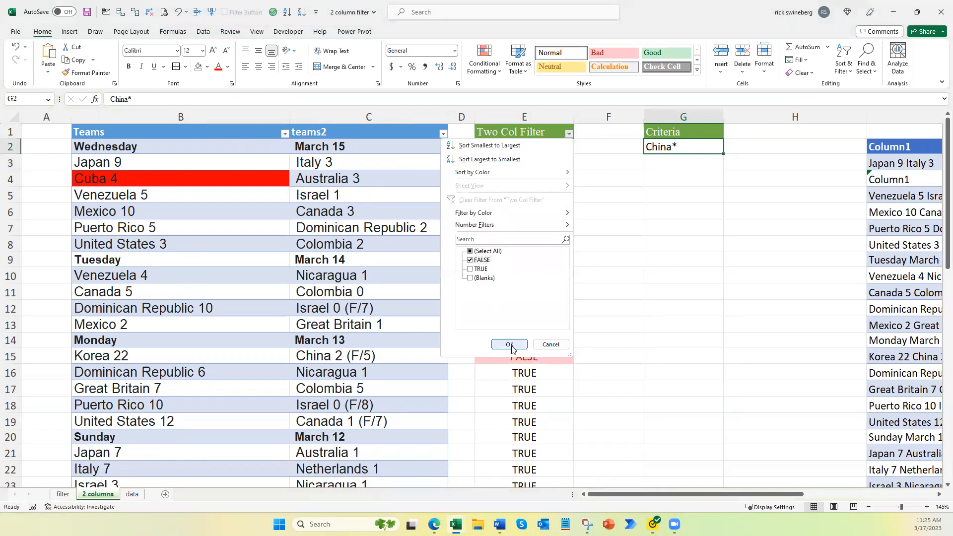
left_click(510, 344)
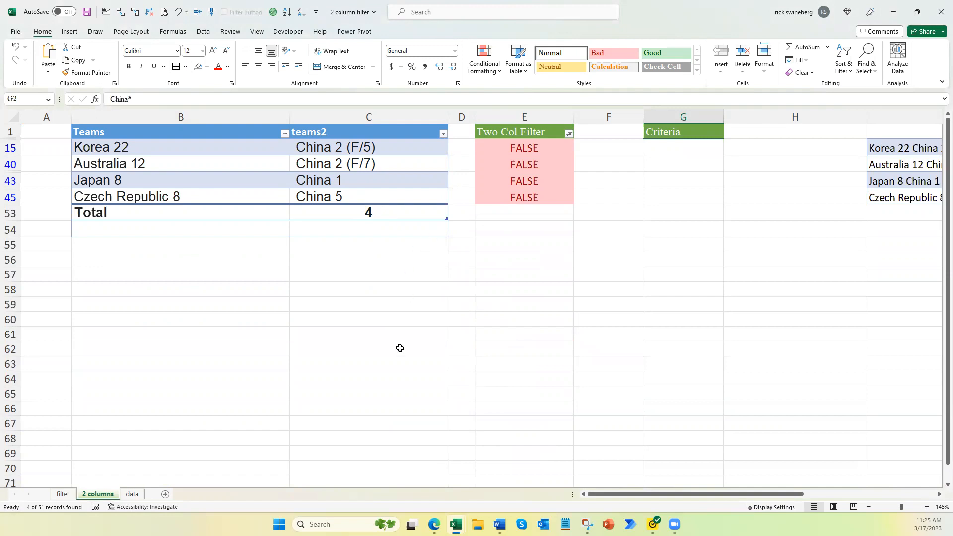
Step: Clear the filter from the Two Col Filter column and scroll through the full list
left_click(570, 133)
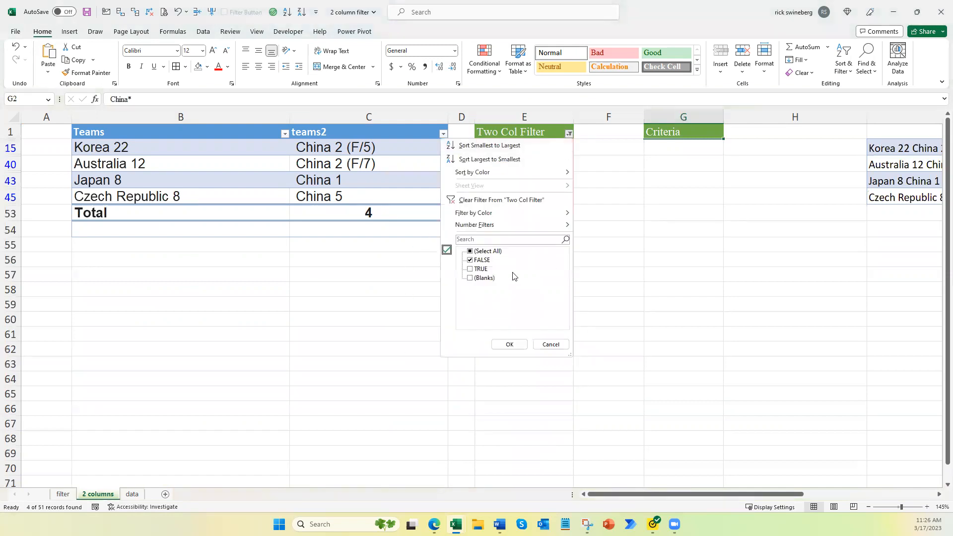
left_click(481, 200)
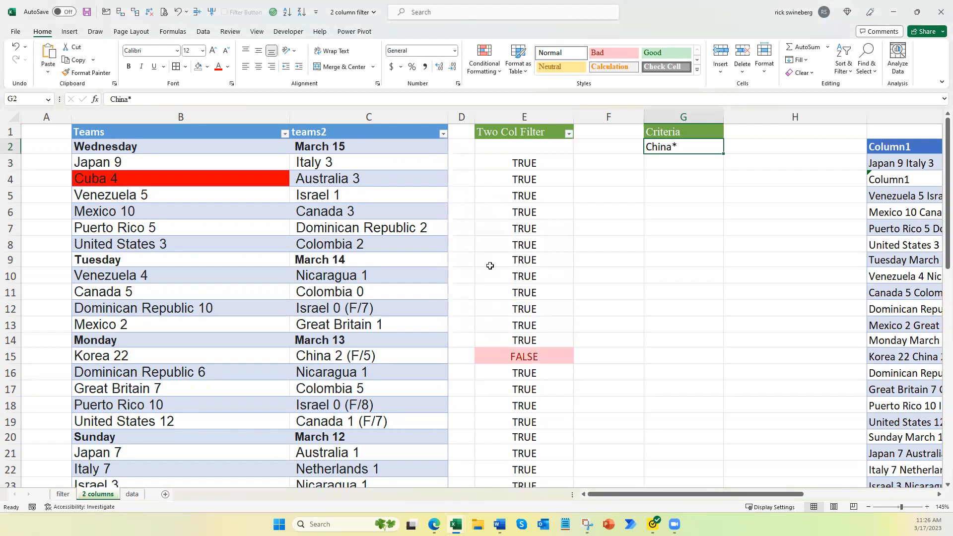
scroll(432, 353, "down", 3)
scroll(417, 381, "down", 9)
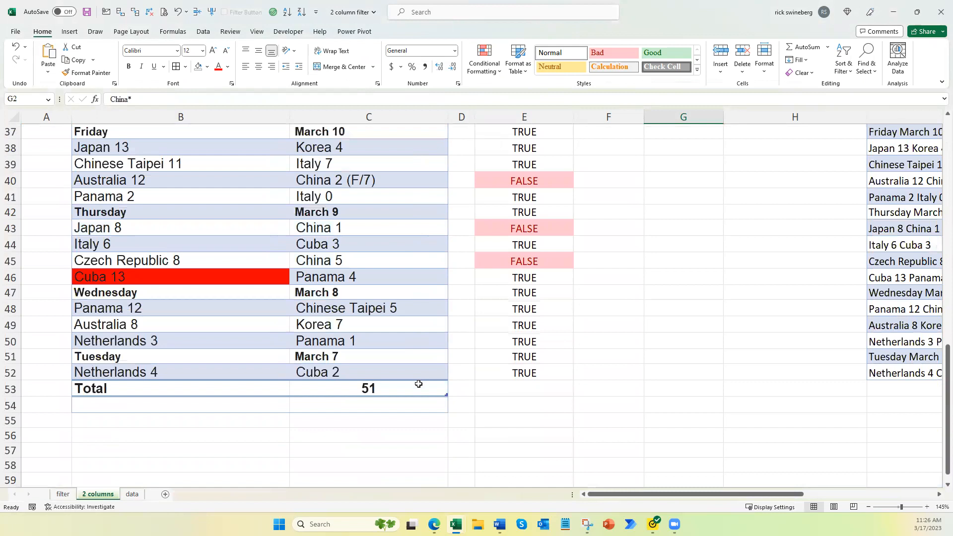
scroll(419, 384, "up", 12)
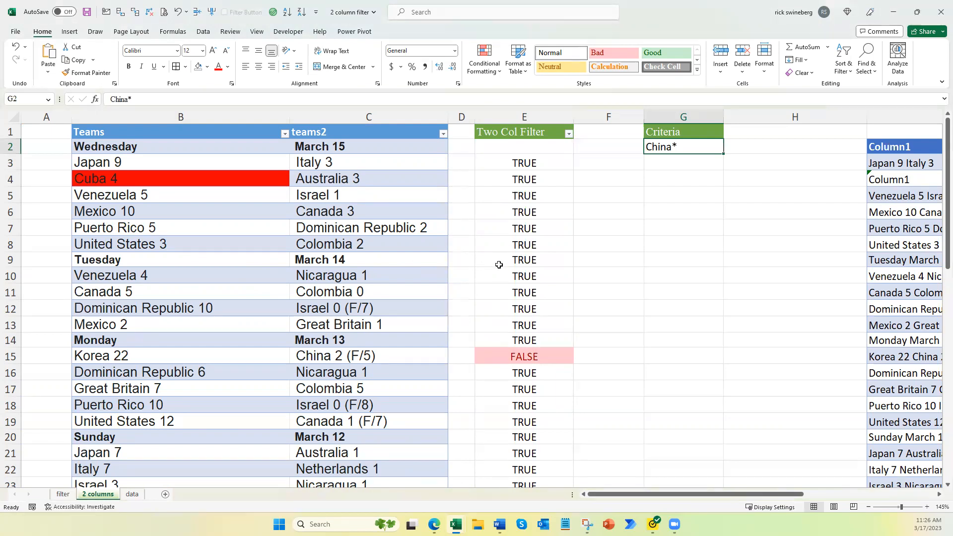
Step: Review the Two Col Filter formula, the criteria cell, and the FALSE rows throughout the table
left_click(506, 165)
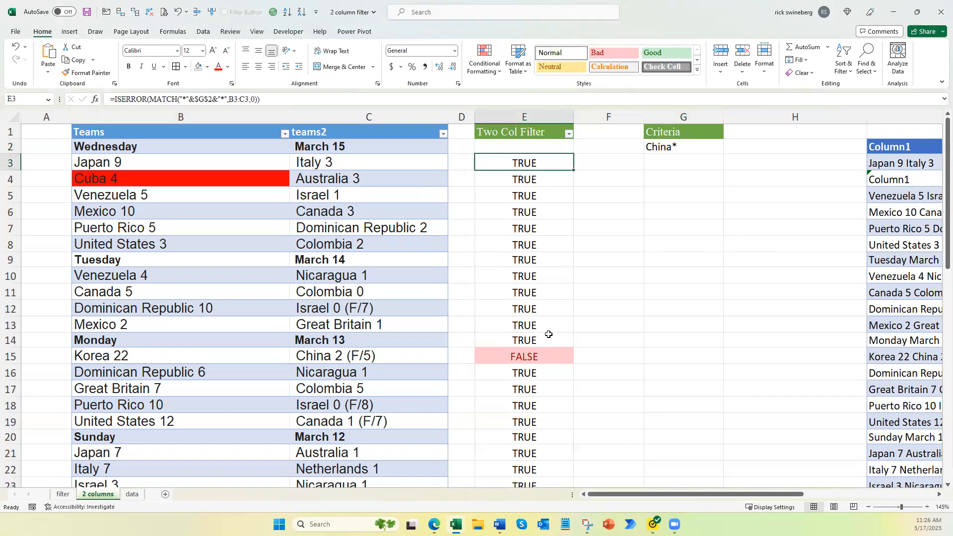
left_click(690, 147)
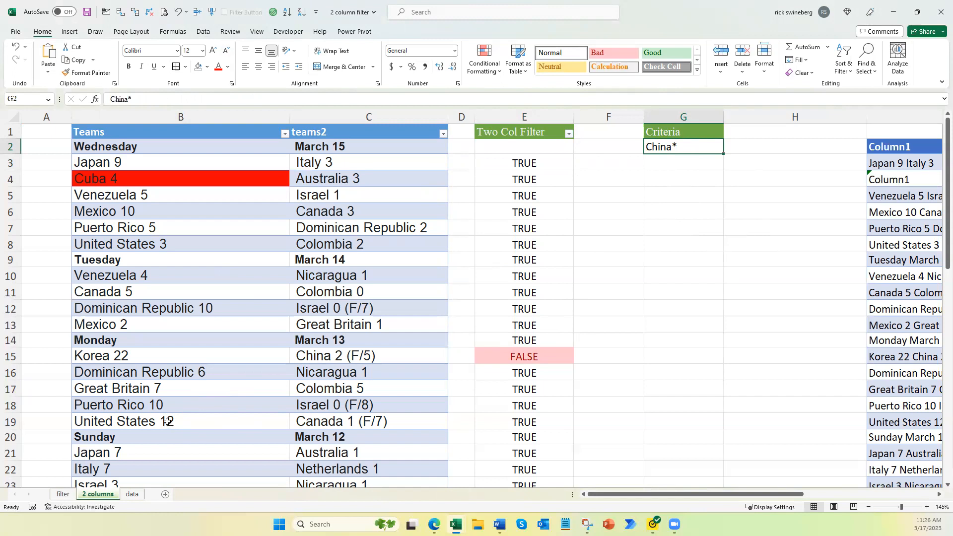
scroll(166, 421, "down", 4)
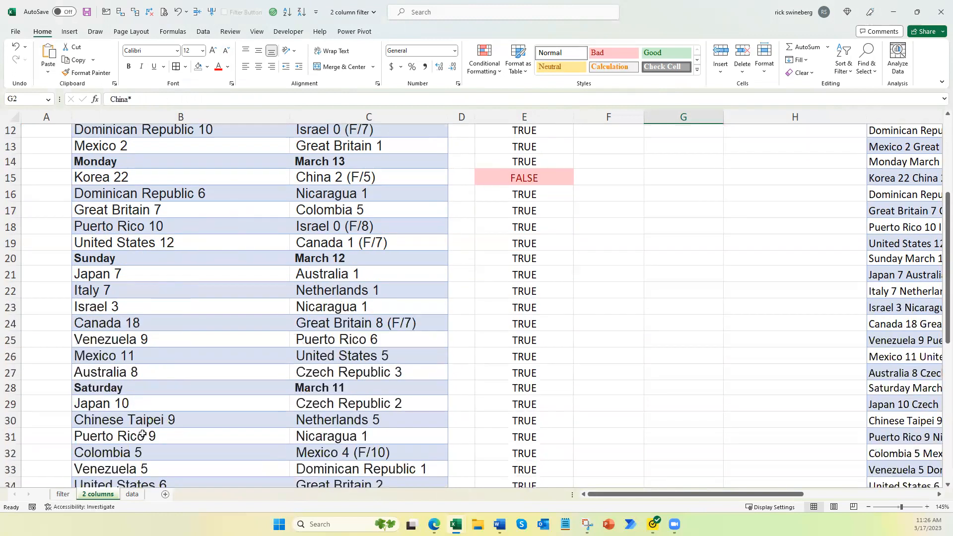
scroll(142, 437, "down", 1)
scroll(142, 437, "up", 5)
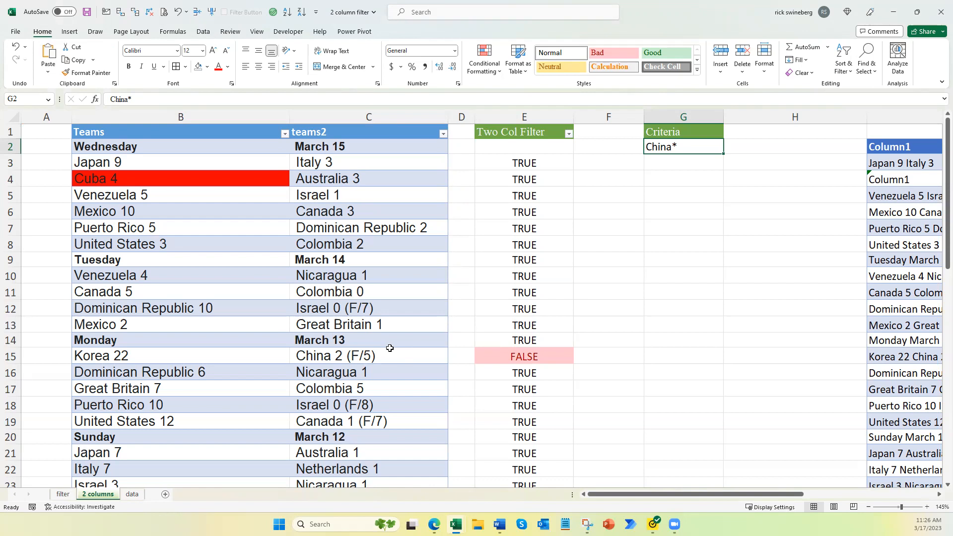
scroll(390, 347, "up", 1)
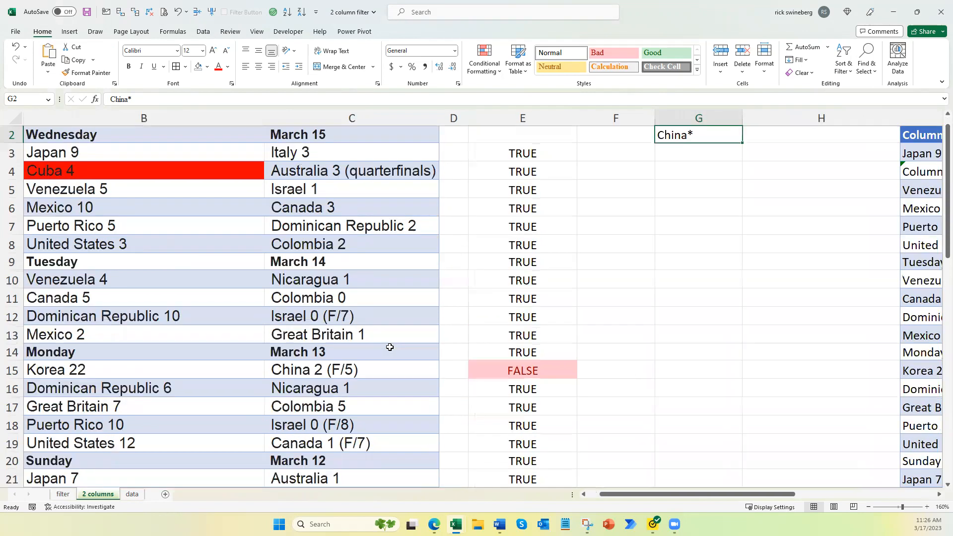
scroll(528, 418, "up", 1)
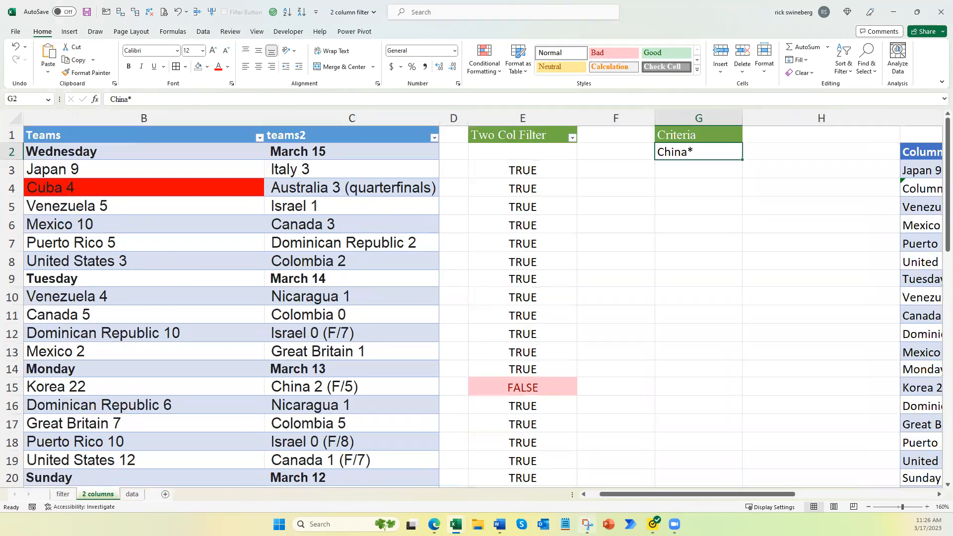
left_click(585, 494)
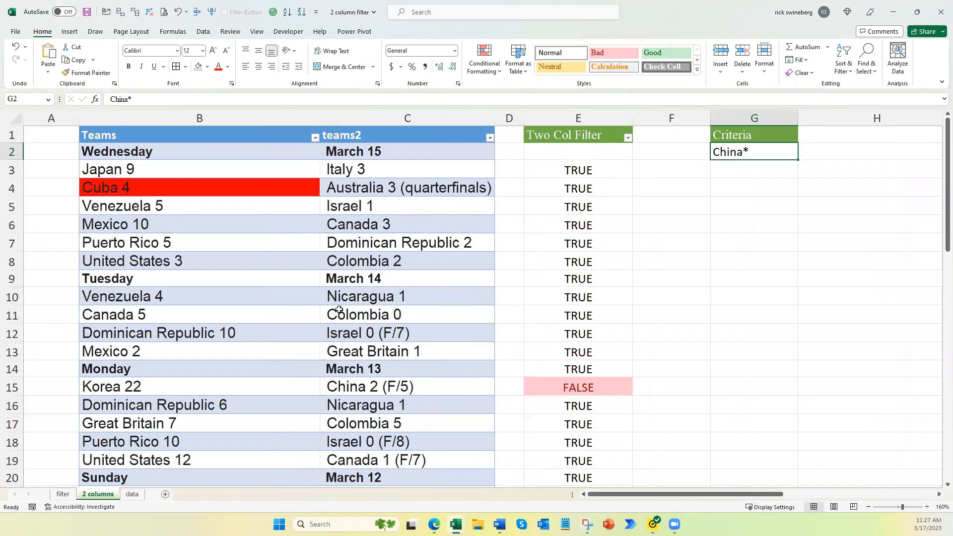
scroll(540, 368, "down", 8)
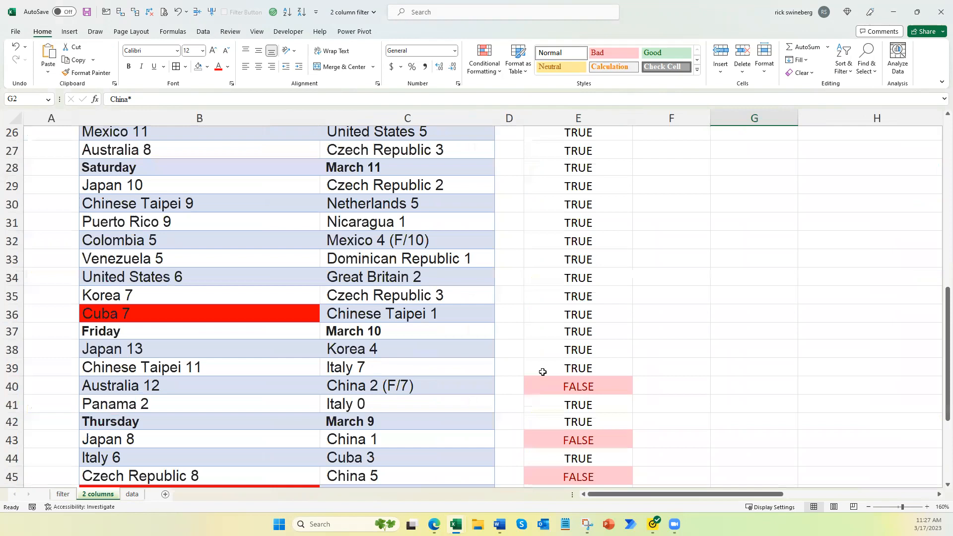
scroll(543, 371, "down", 5)
scroll(547, 376, "up", 13)
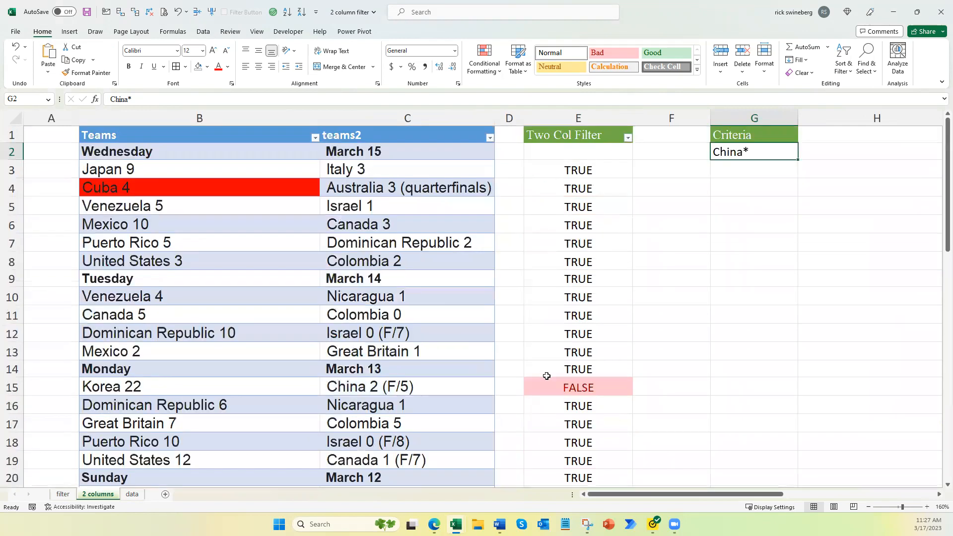